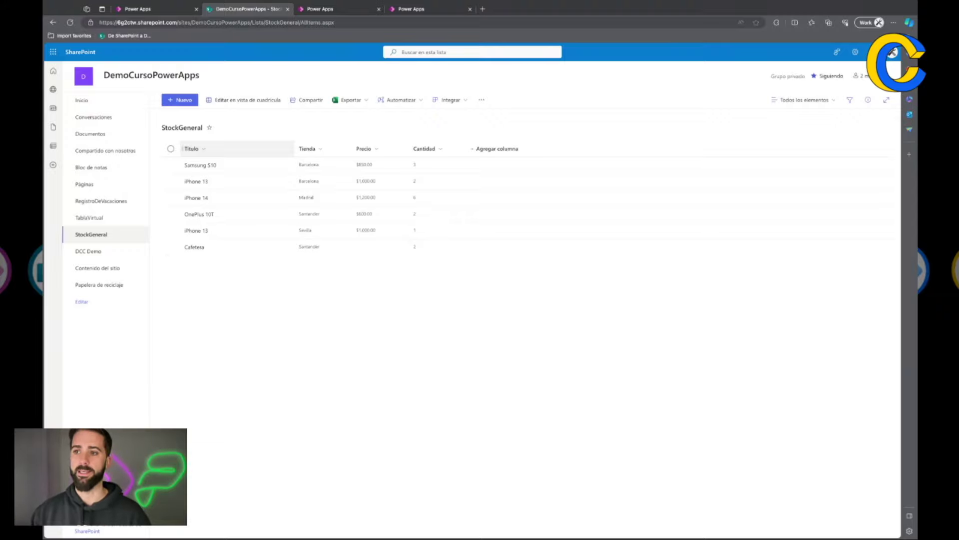
- Bring up the DescargarEnExcel canvas, whose gallery lists StockGeneral items like Samsung S10
{"action": "left_click", "coordinate": [166, 11]}
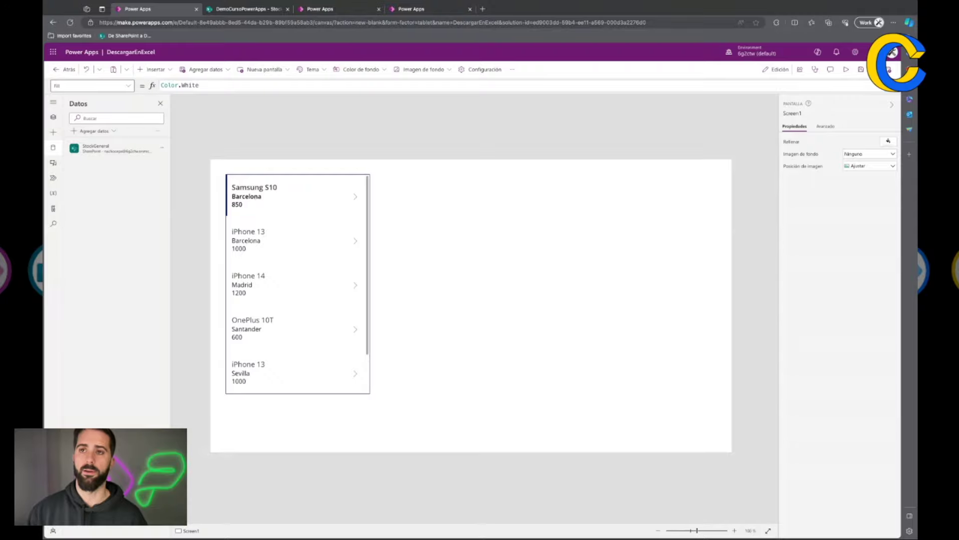
{"action": "left_click", "coordinate": [233, 10]}
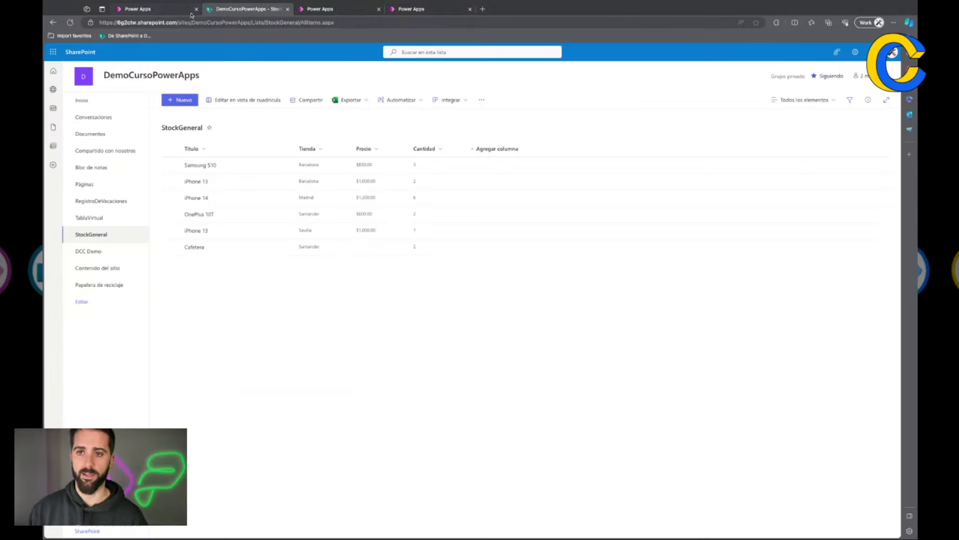
{"action": "key", "text": "ctrl+shift+Tab"}
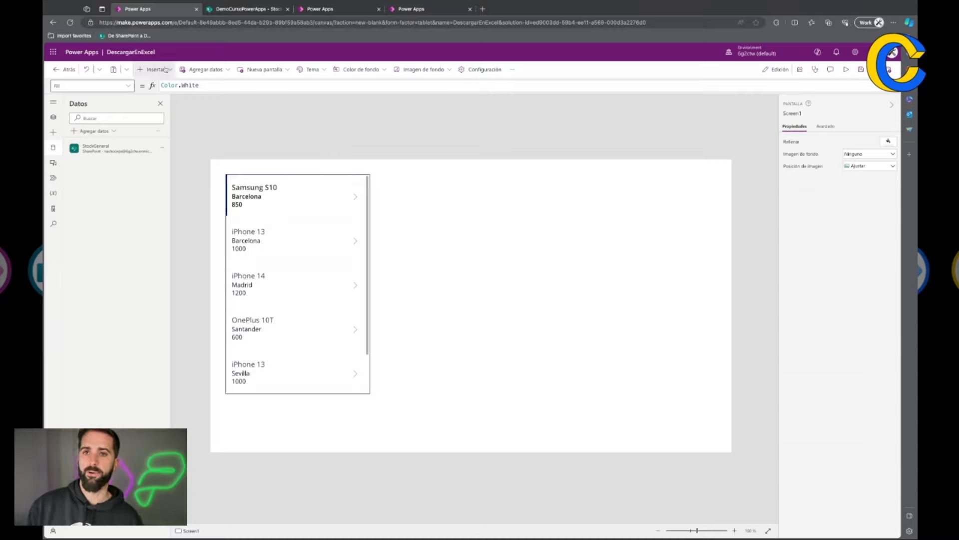
- Insert a Texto label and move it to the screen's right side
{"action": "left_click", "coordinate": [153, 70]}
{"action": "left_click", "coordinate": [174, 116]}
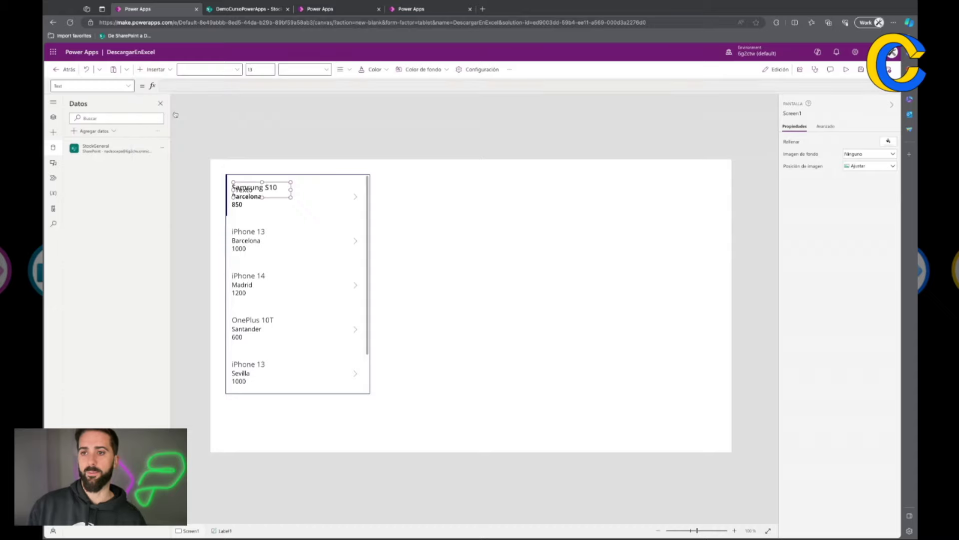
{"action": "left_click_drag", "start_coordinate": [283, 187], "coordinate": [599, 221]}
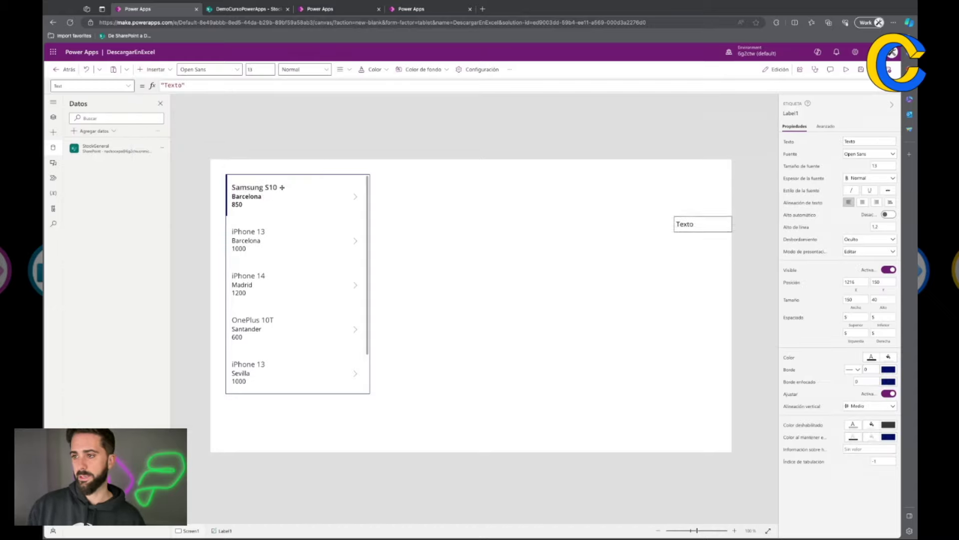
{"action": "left_click", "coordinate": [364, 154]}
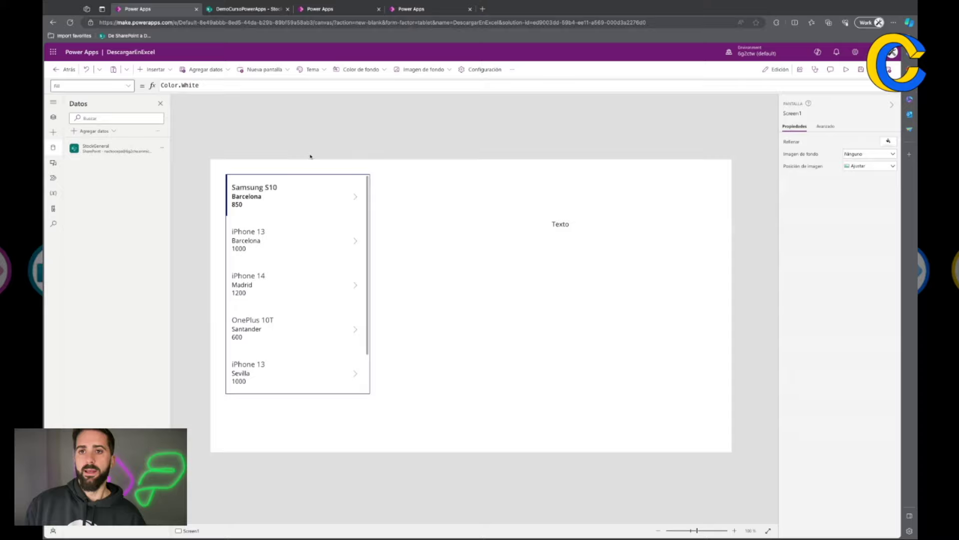
- Insert a Botón button and place it between the gallery and the label
{"action": "left_click", "coordinate": [153, 70]}
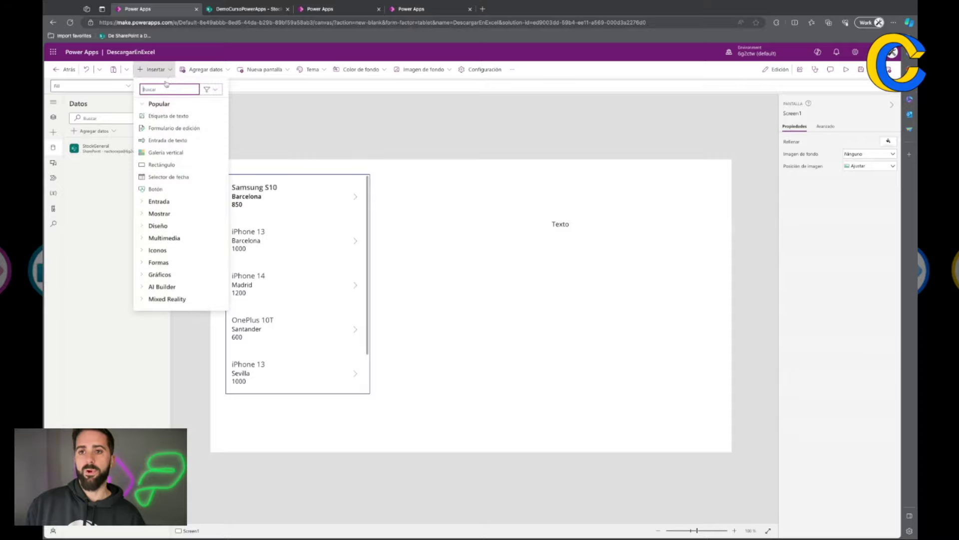
{"action": "left_click", "coordinate": [156, 189]}
{"action": "left_click_drag", "start_coordinate": [274, 183], "coordinate": [459, 228]}
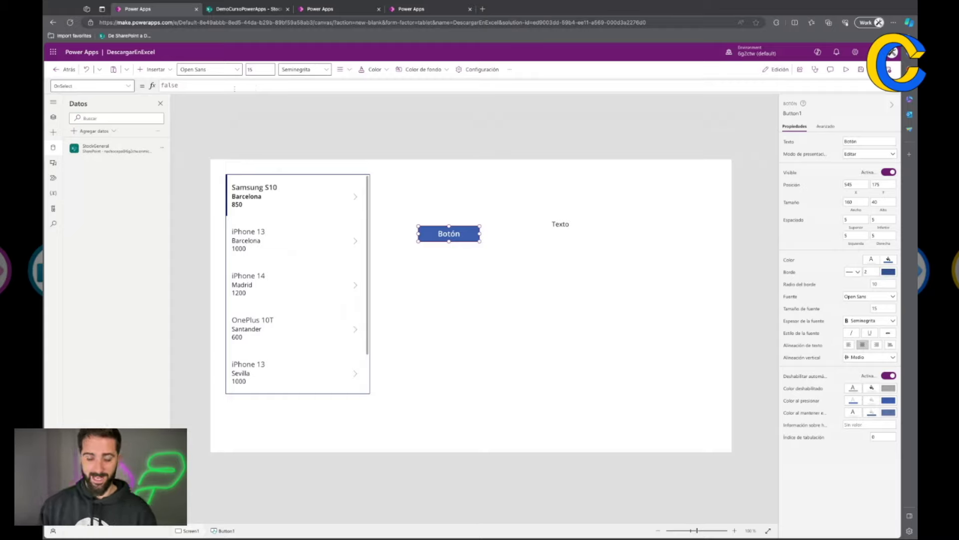
- Set the button's OnSelect to Set(varJSONCreado;JSON(Gallery1.AllItems;JSONFormat.IndentFour))
{"action": "left_click", "coordinate": [234, 89]}
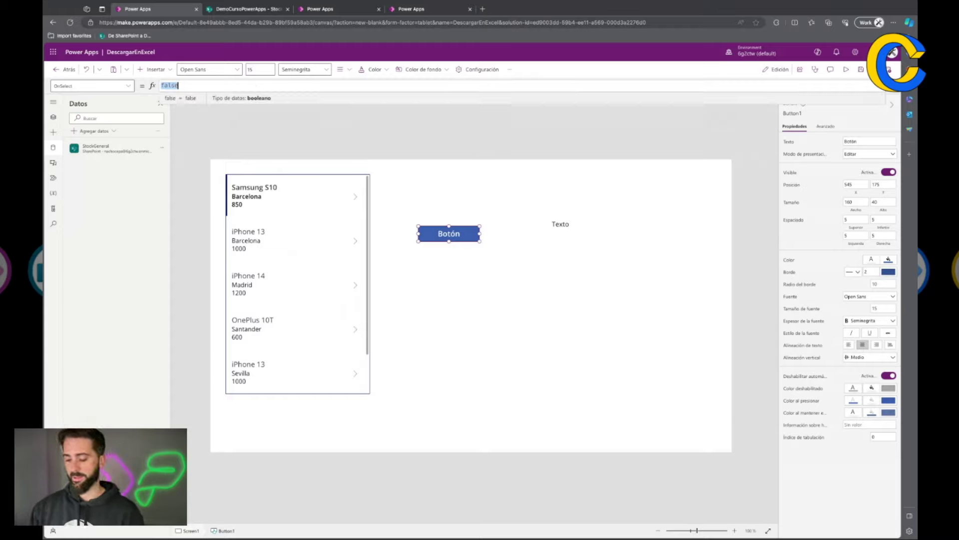
{"action": "type", "text": "Set(var"}
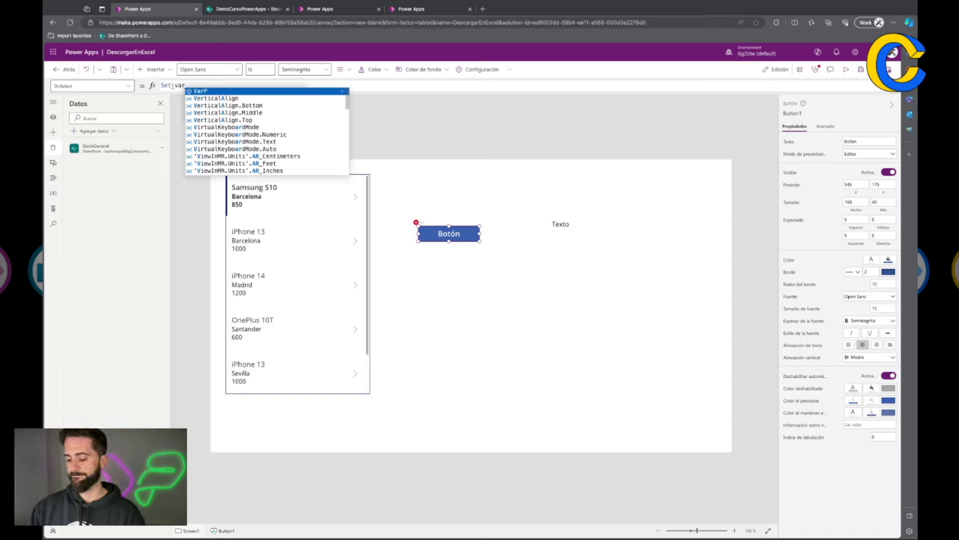
{"action": "type", "text": "JSO"}
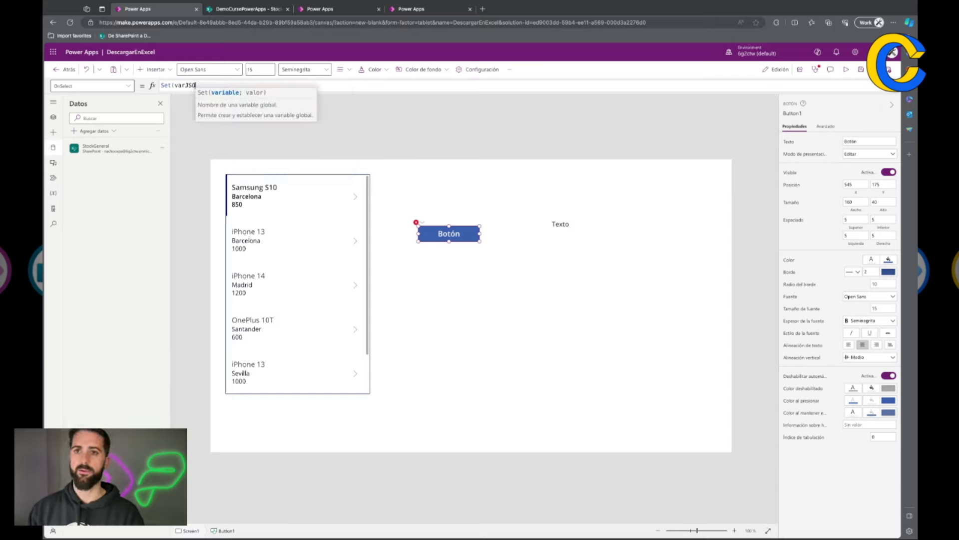
{"action": "type", "text": "NCreado;"}
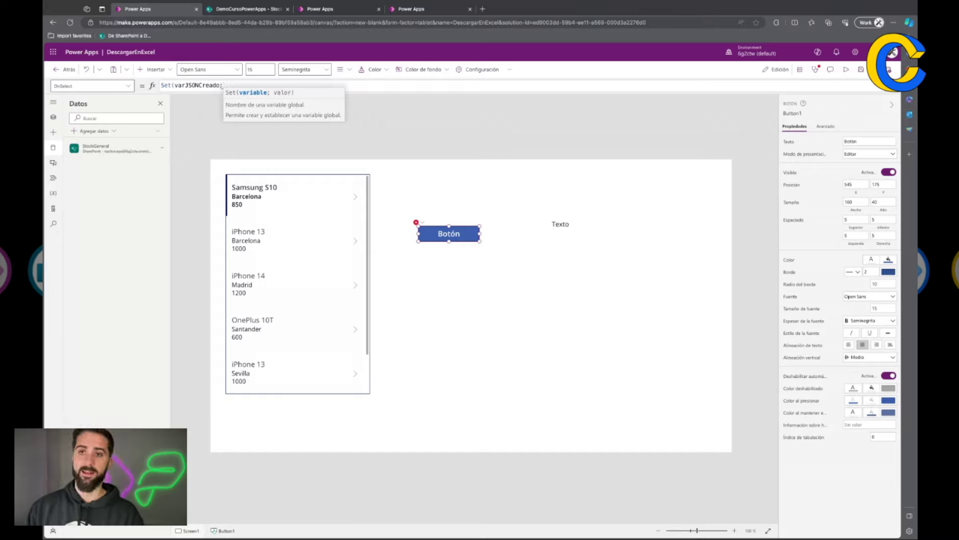
{"action": "type", "text": "JSON"}
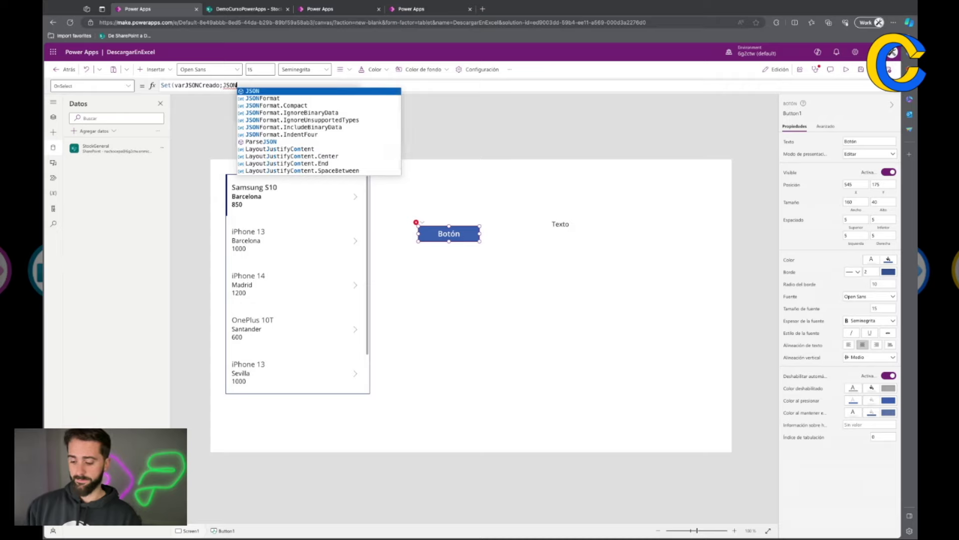
{"action": "type", "text": "(gall"}
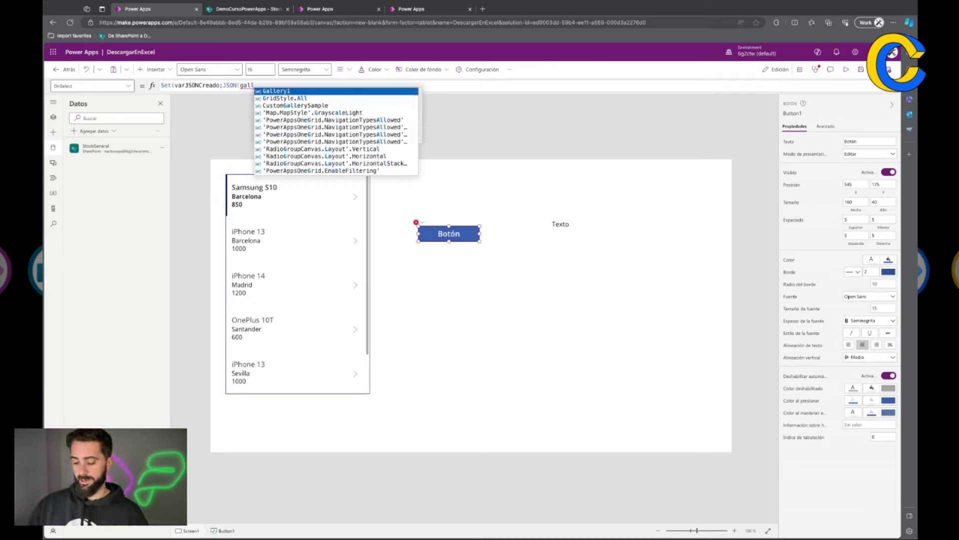
{"action": "key", "text": "Tab"}
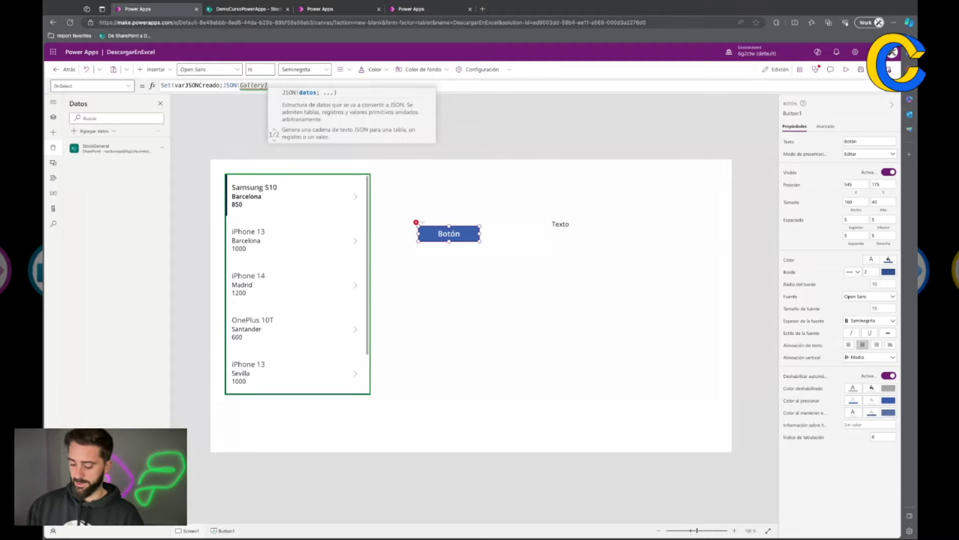
{"action": "type", "text": "."}
{"action": "key", "text": "Tab"}
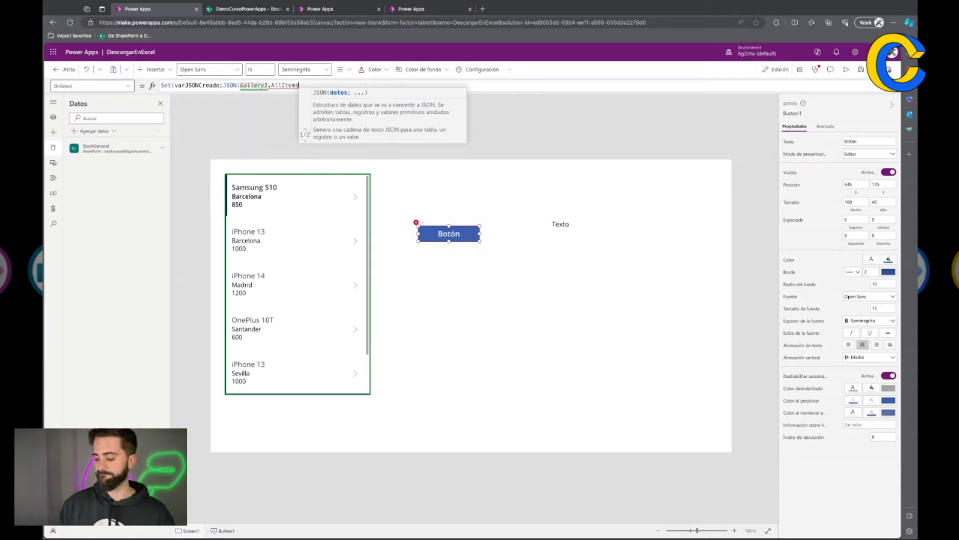
{"action": "type", "text": ";"}
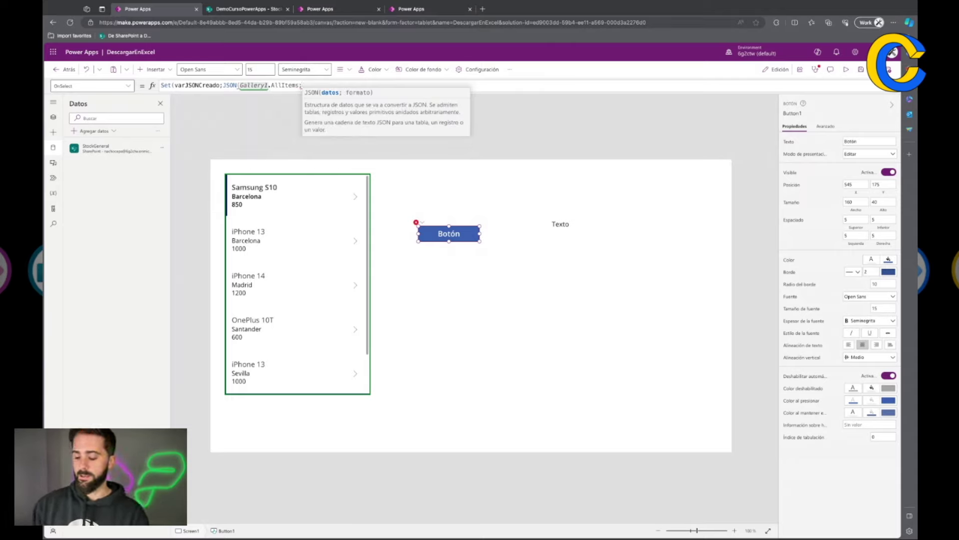
{"action": "type", "text": "j"}
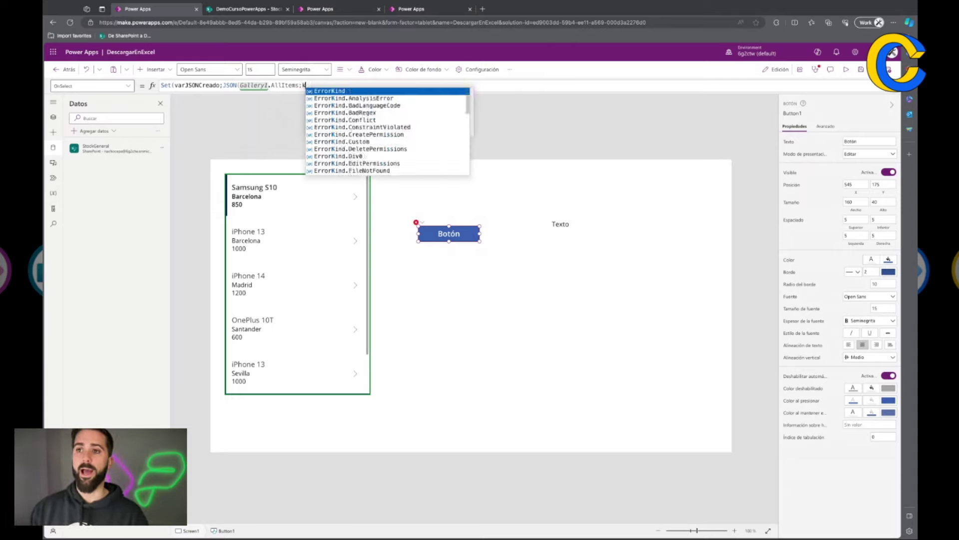
{"action": "type", "text": "sonf"}
{"action": "key", "text": "Tab"}
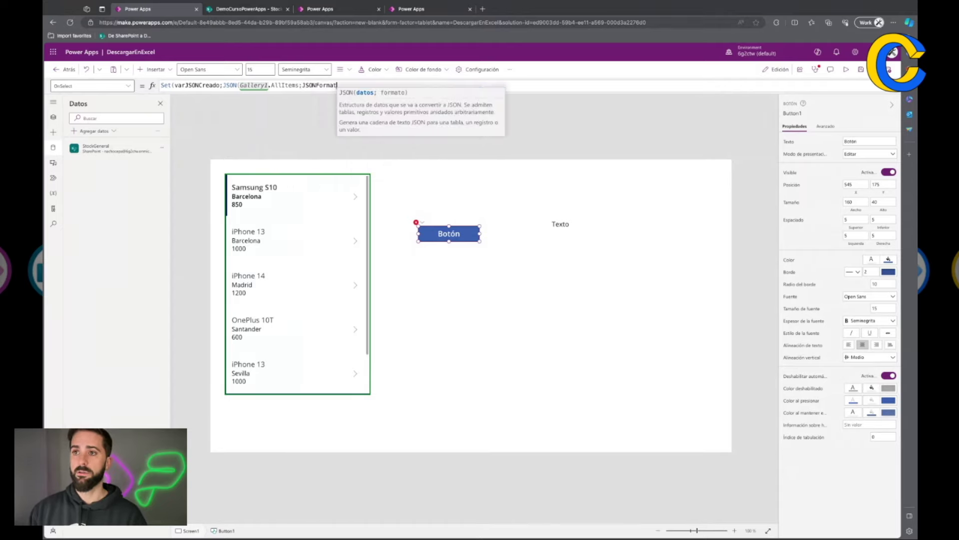
{"action": "type", "text": ".i"}
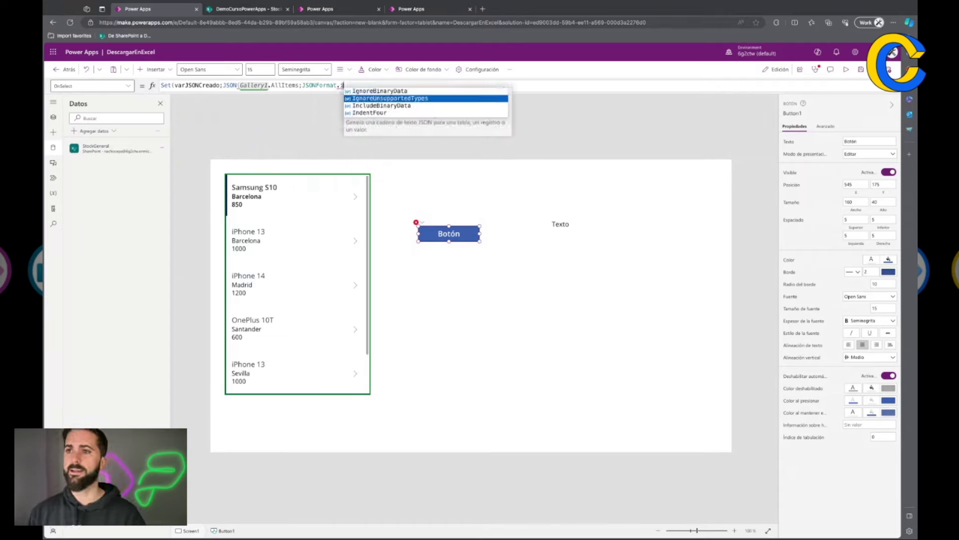
{"action": "key", "text": "Down"}
{"action": "key", "text": "Down"}
{"action": "key", "text": "Down"}
{"action": "key", "text": "Tab"}
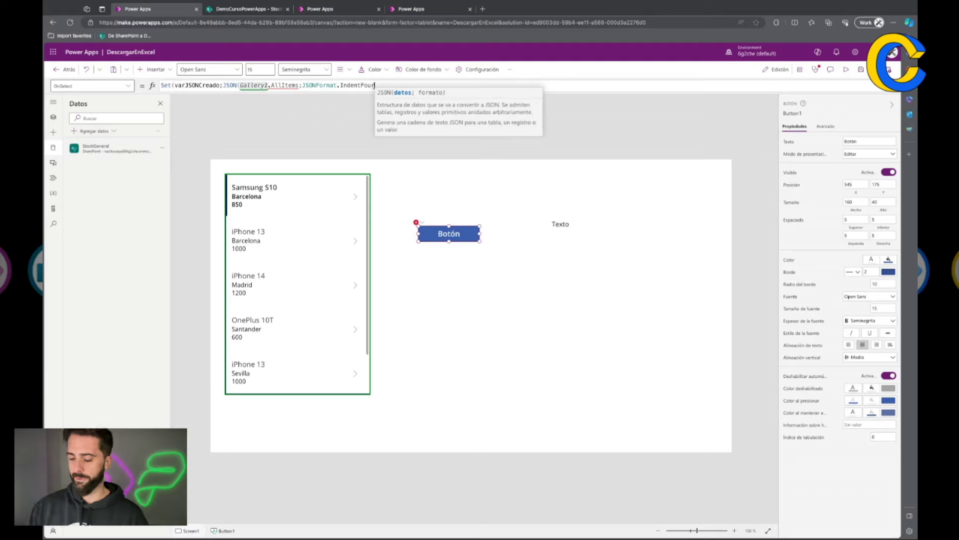
{"action": "type", "text": ")"}
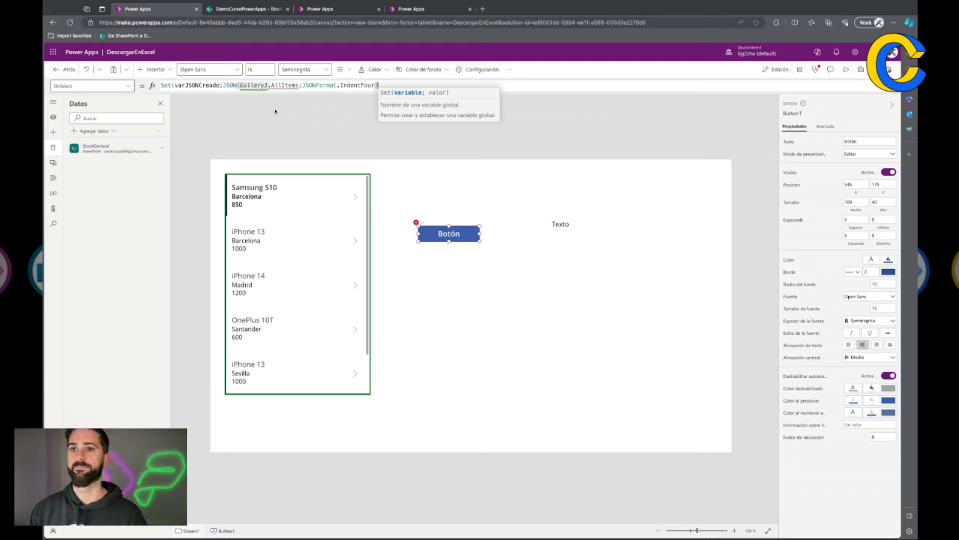
{"action": "type", "text": ")"}
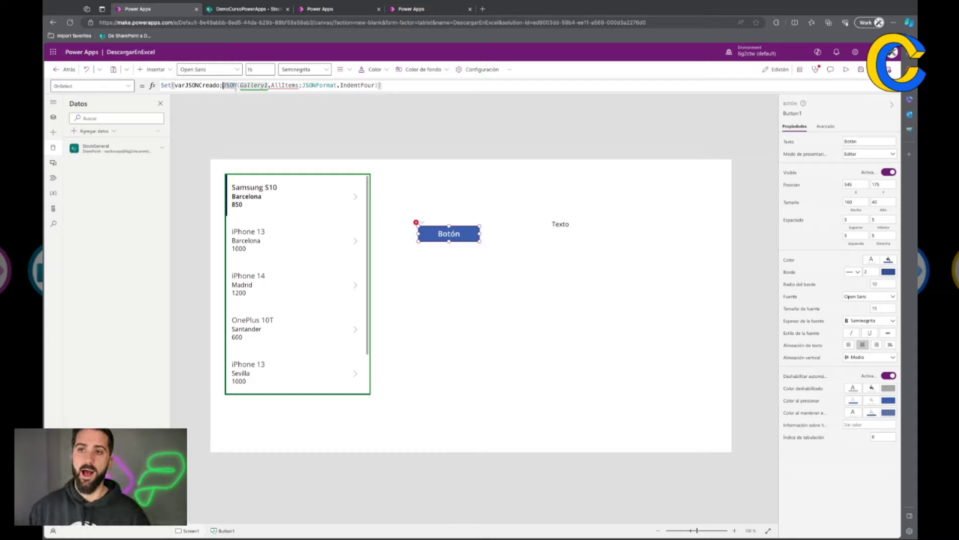
- Wrap Gallery1.AllItems in ShowColumns( with a column-name argument, then view the StockGeneral list
{"action": "left_click", "coordinate": [254, 85]}
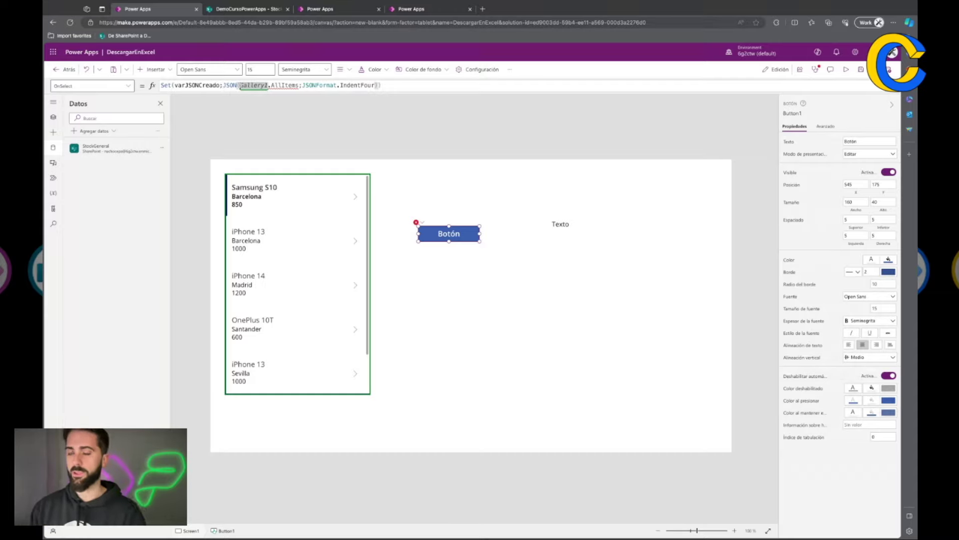
{"action": "type", "text": "ShowColumns"}
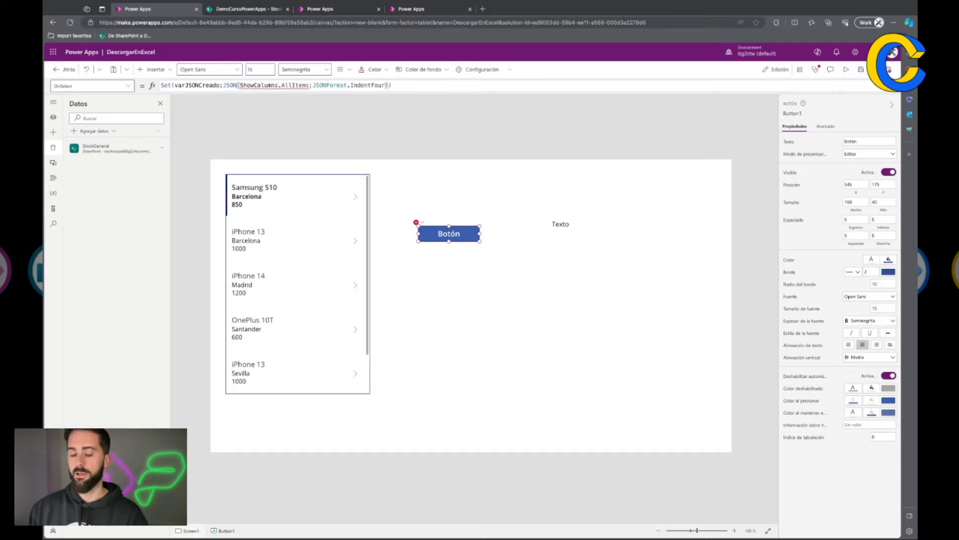
{"action": "type", "text": "(Gallery1"}
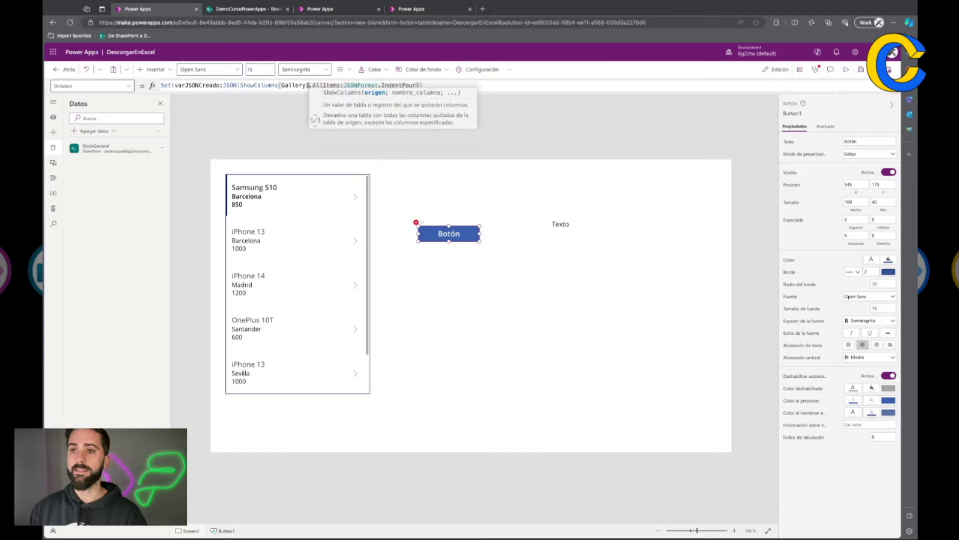
{"action": "key", "text": "Right"}
{"action": "key", "text": "Right"}
{"action": "key", "text": "Right"}
{"action": "key", "text": "Right"}
{"action": "key", "text": "Right"}
{"action": "key", "text": "Right"}
{"action": "key", "text": "Right"}
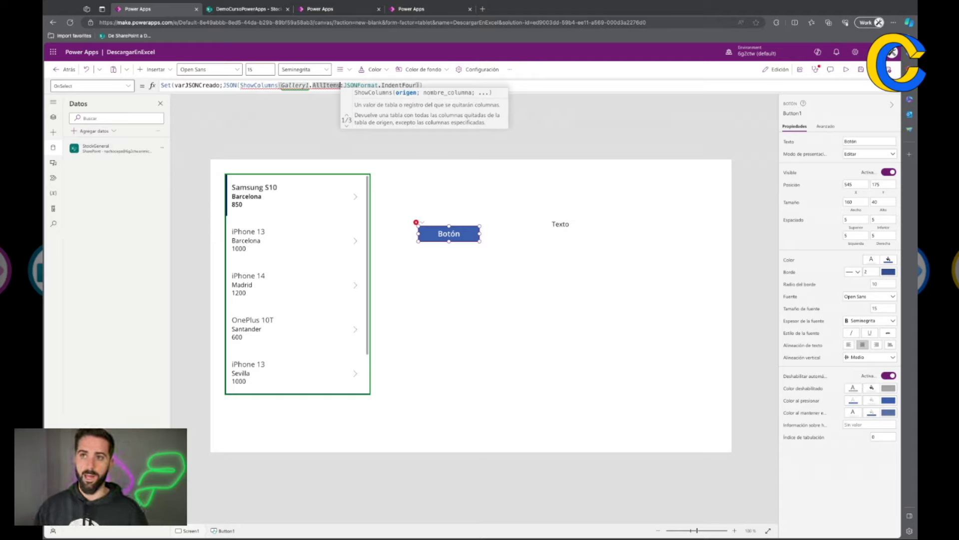
{"action": "type", "text": ";\""}
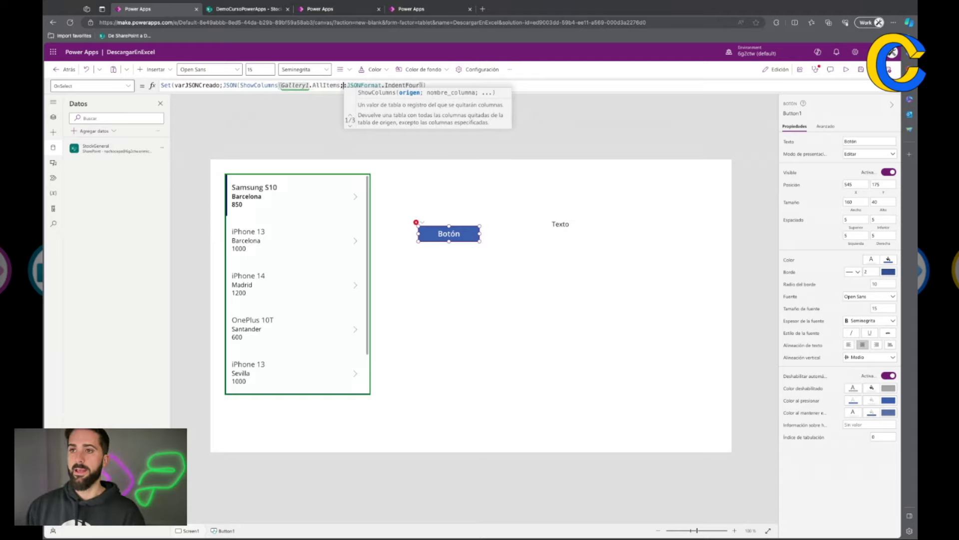
{"action": "left_click", "coordinate": [260, 4]}
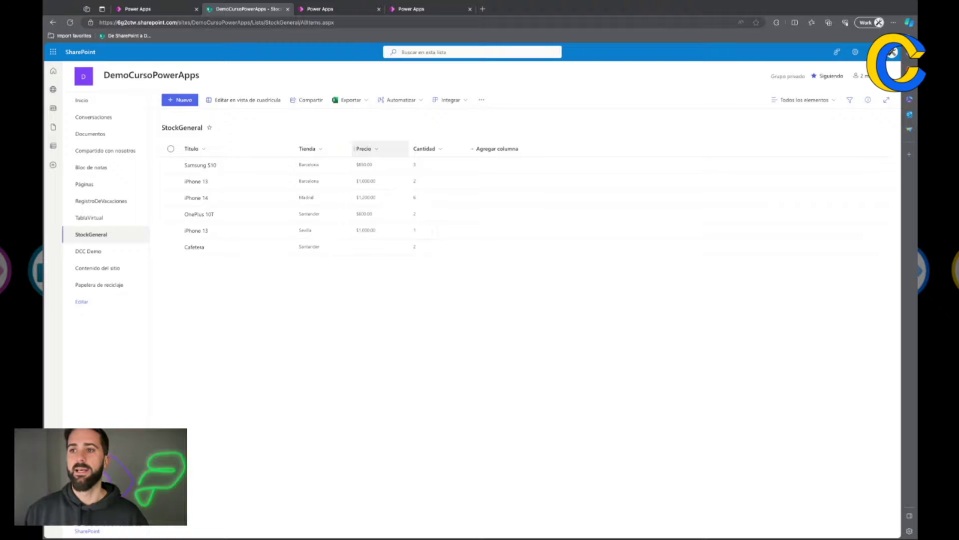
- Inspect the Precio column's settings, including Más opciones, then open the settings menu
{"action": "left_click", "coordinate": [364, 149]}
{"action": "mouse_move", "coordinate": [396, 219]}
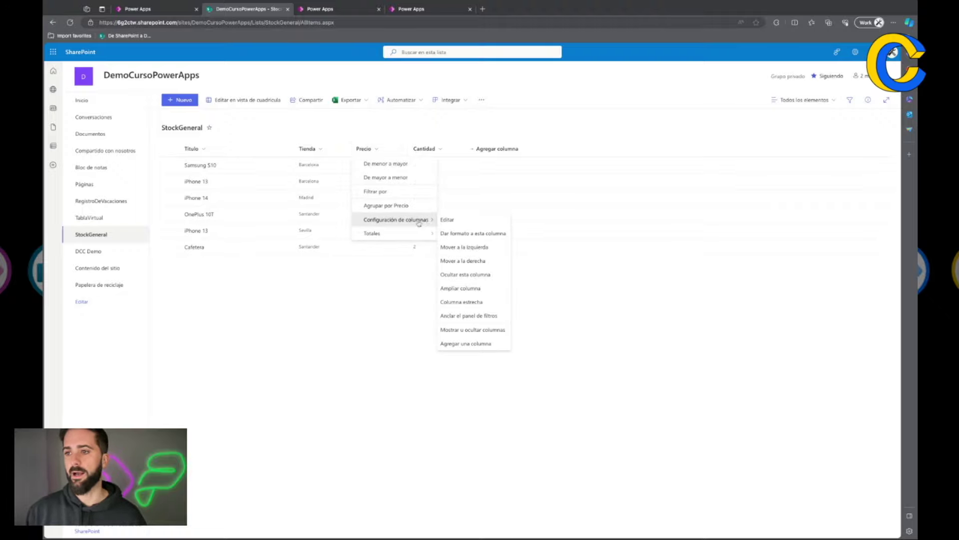
{"action": "left_click", "coordinate": [447, 220]}
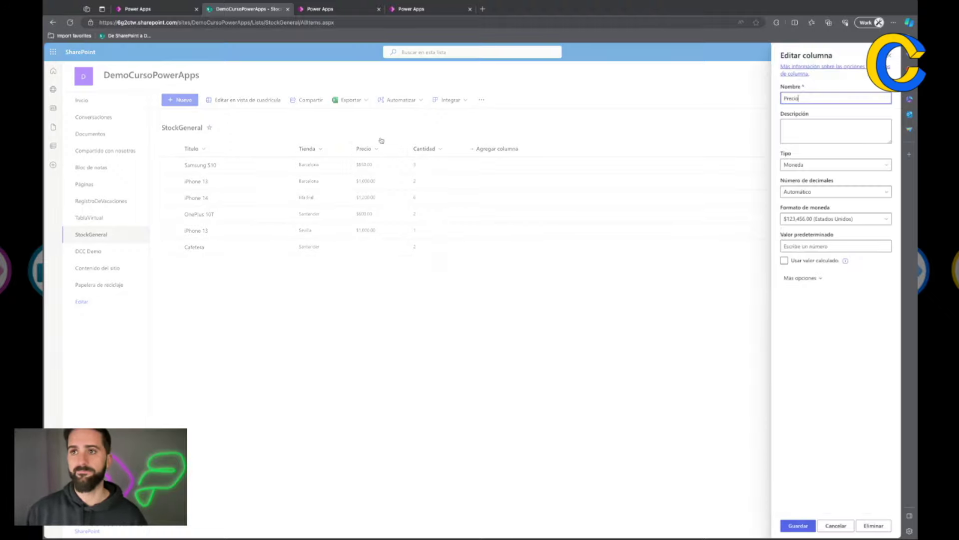
{"action": "left_click", "coordinate": [818, 277]}
{"action": "left_click", "coordinate": [818, 278]}
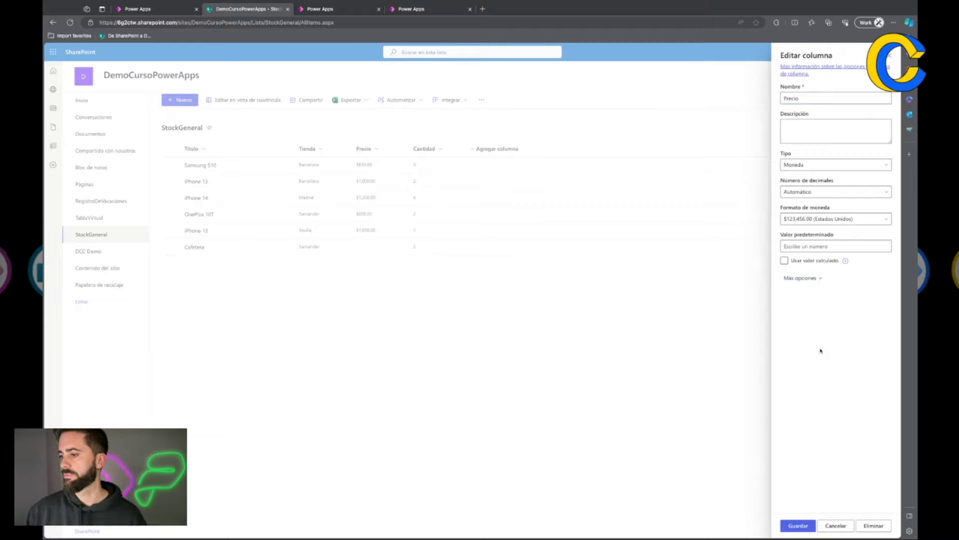
{"action": "left_click", "coordinate": [890, 56]}
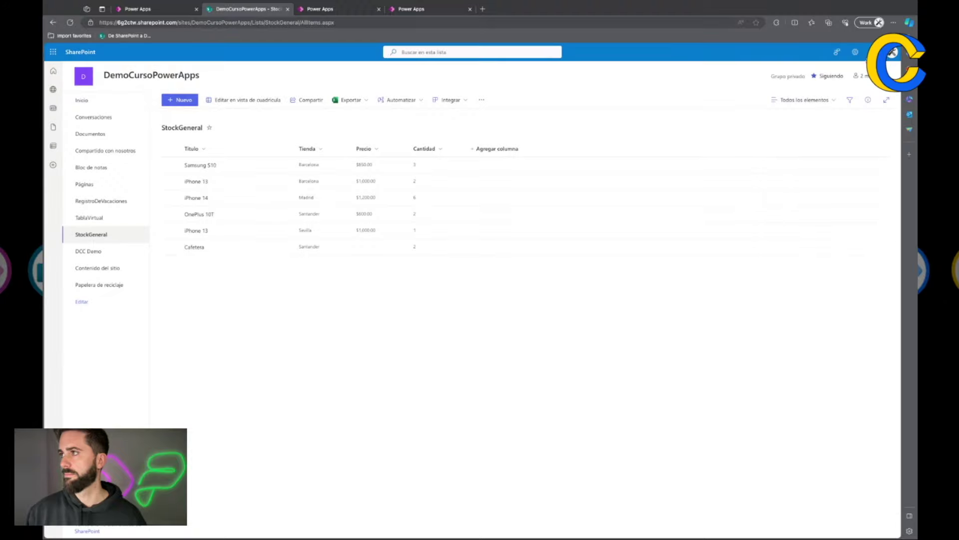
{"action": "left_click", "coordinate": [856, 52]}
- In the list settings, read the Precio column's internal name Precio from its URL
{"action": "left_click", "coordinate": [813, 131]}
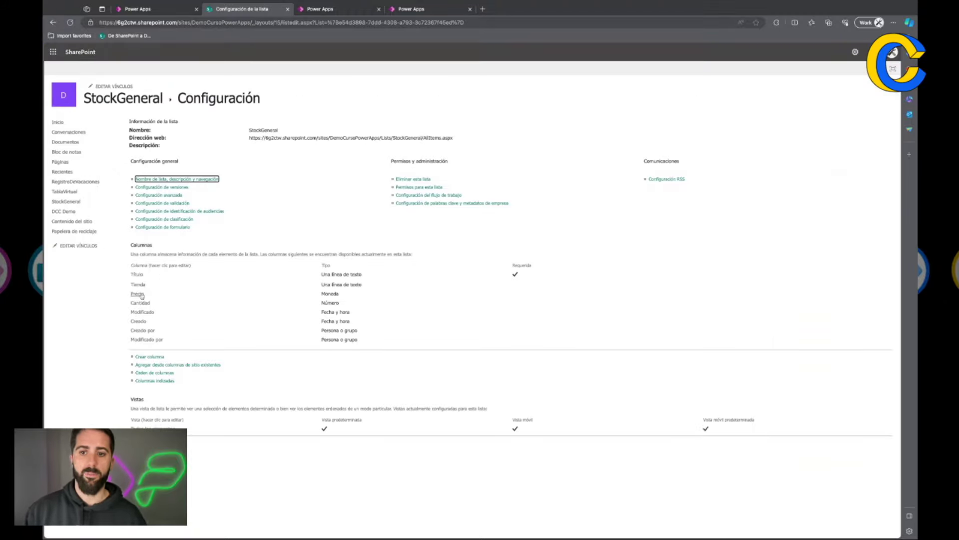
{"action": "key", "text": "F5"}
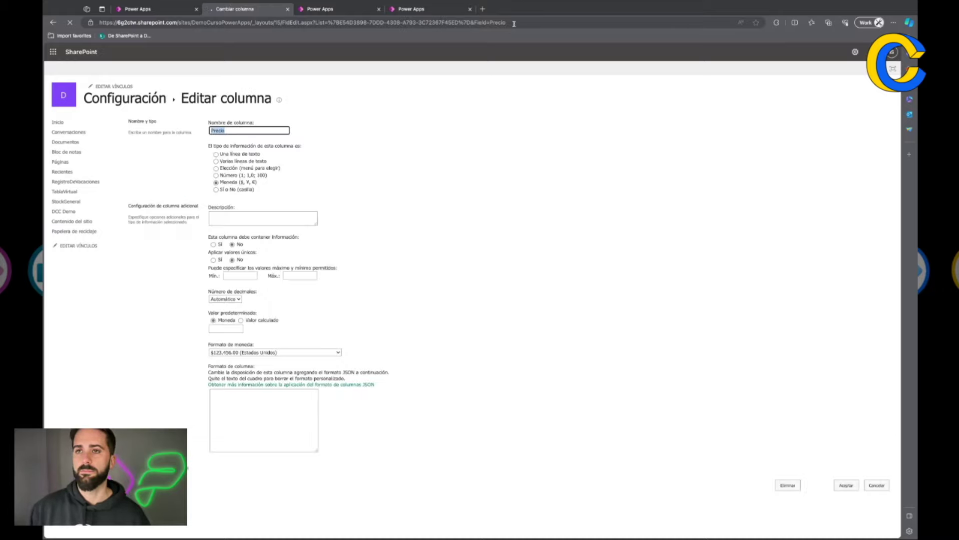
{"action": "left_click_drag", "start_coordinate": [506, 23], "coordinate": [489, 23]}
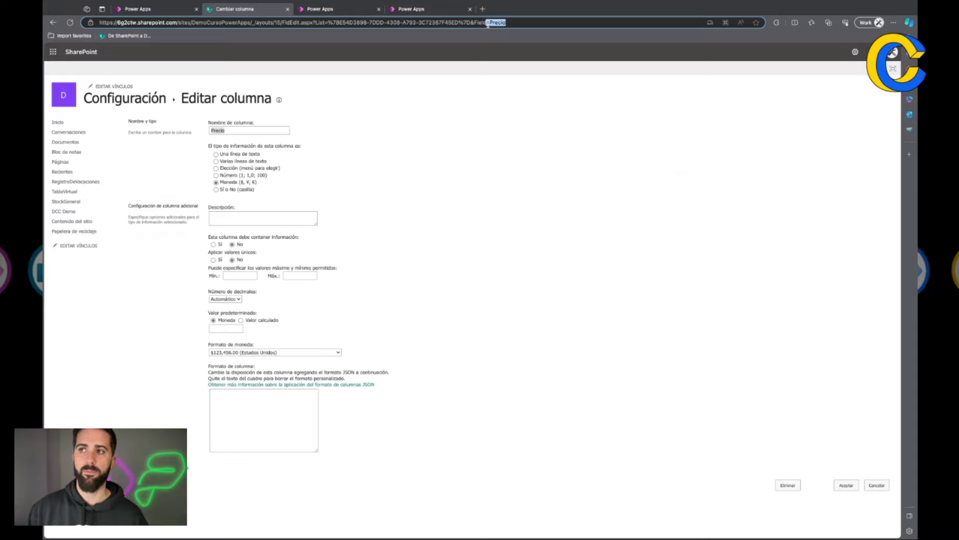
{"action": "left_click", "coordinate": [435, 98]}
{"action": "left_click", "coordinate": [53, 22]}
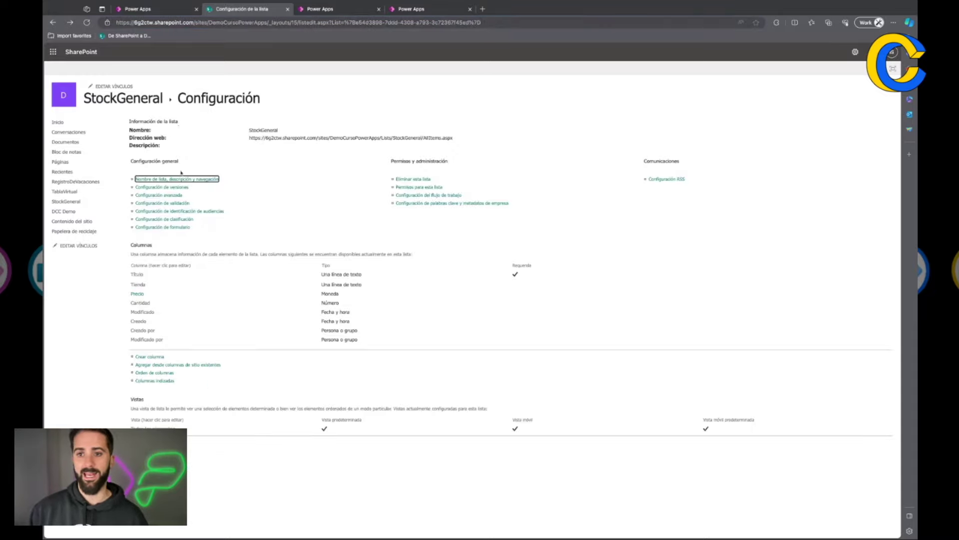
- Read the Título column's internal name Title from its URL and return to Power Apps
{"action": "left_click", "coordinate": [137, 274]}
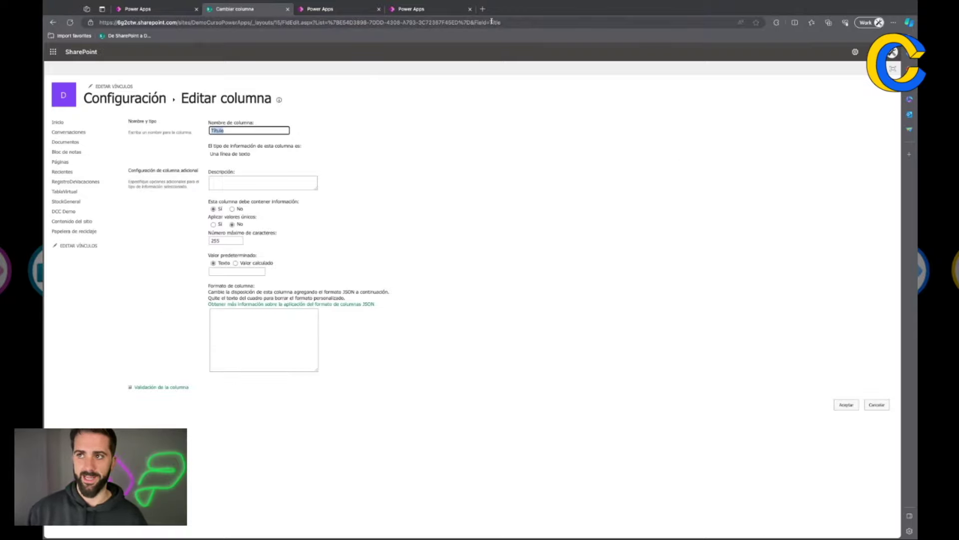
{"action": "left_click_drag", "start_coordinate": [490, 23], "coordinate": [501, 23]}
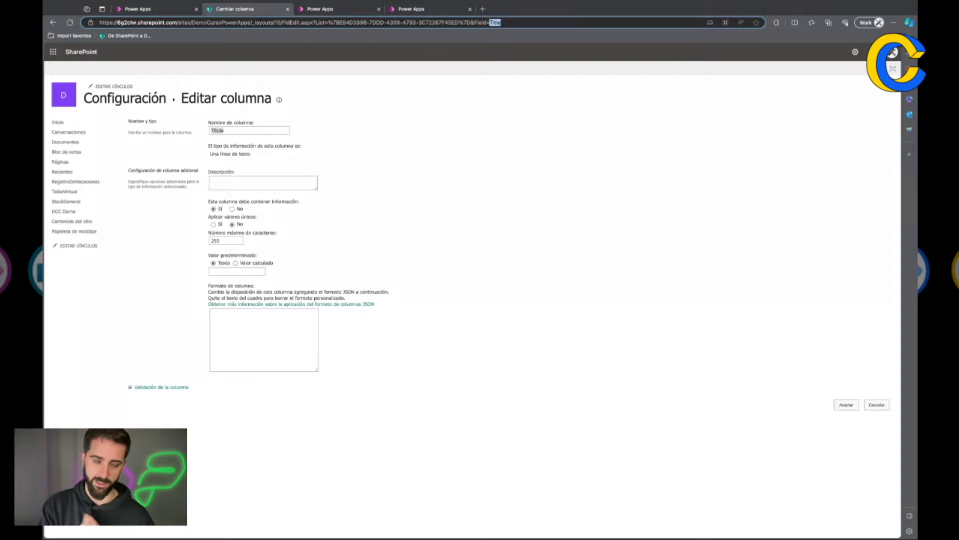
{"action": "left_click", "coordinate": [132, 10]}
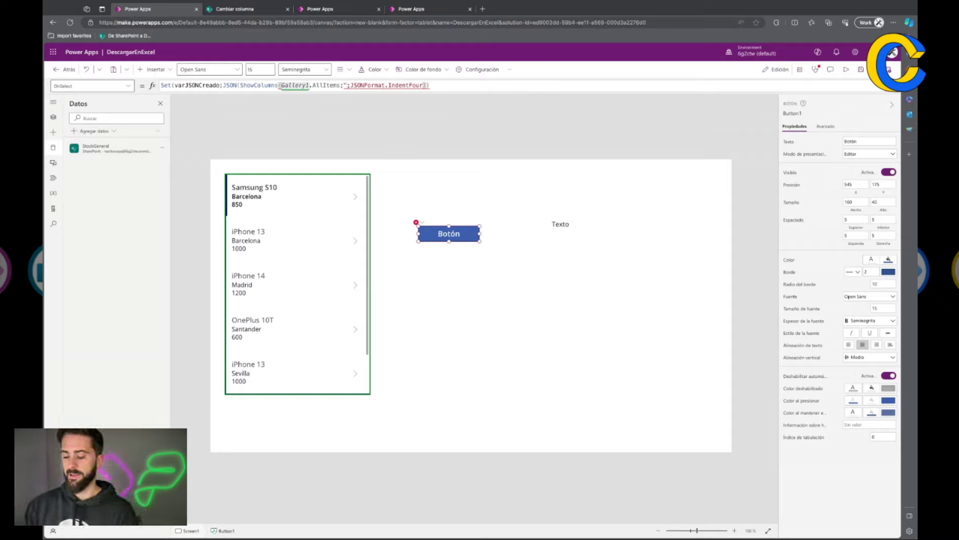
- Fill ShowColumns with "Title";"Precio";"Tienda" so the JSON keeps only those columns
{"action": "type", "text": "Title\""}
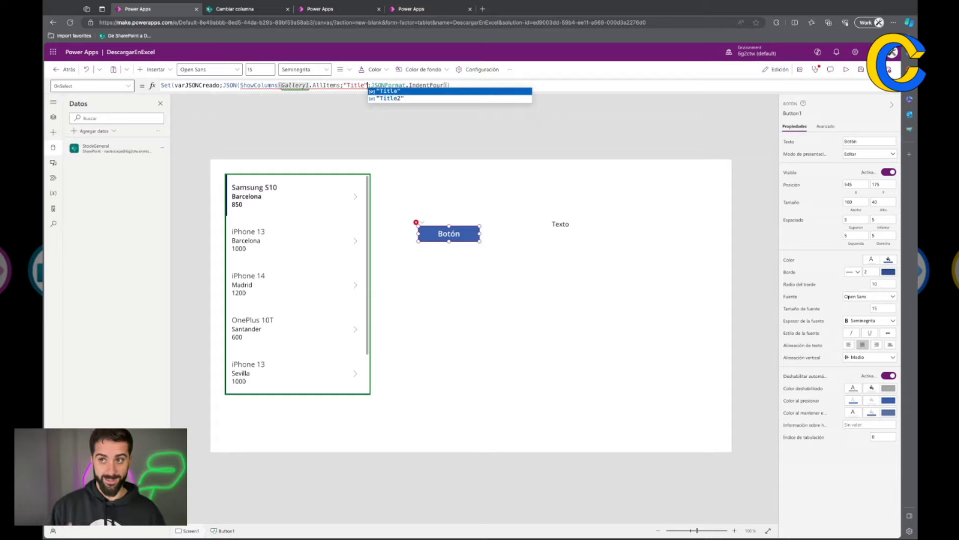
{"action": "type", "text": ";\""}
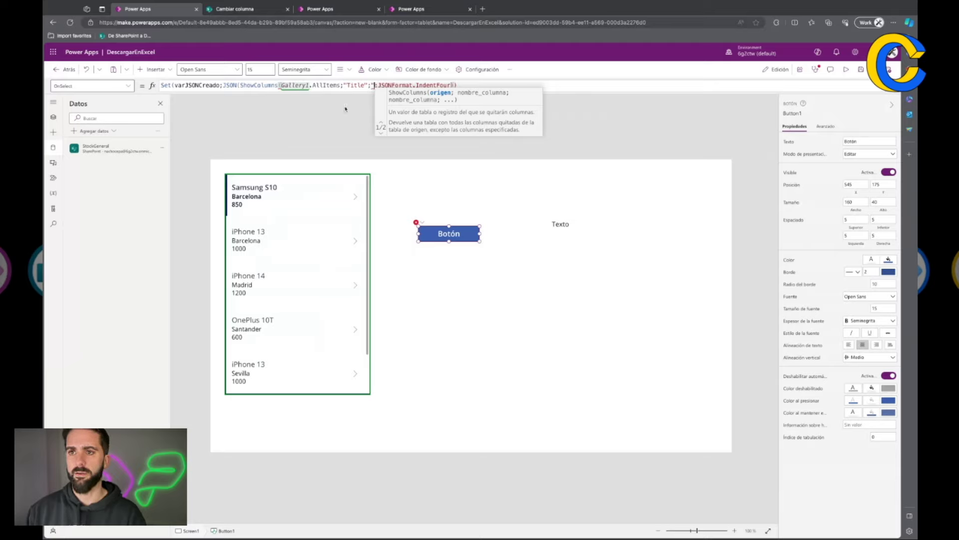
{"action": "left_click", "coordinate": [326, 86]}
{"action": "left_click", "coordinate": [354, 85]}
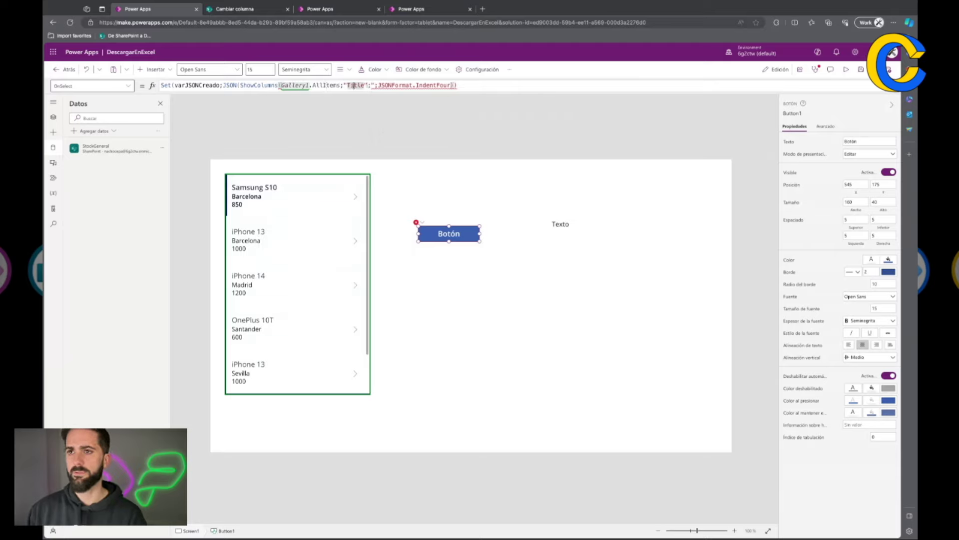
{"action": "left_click", "coordinate": [372, 85]}
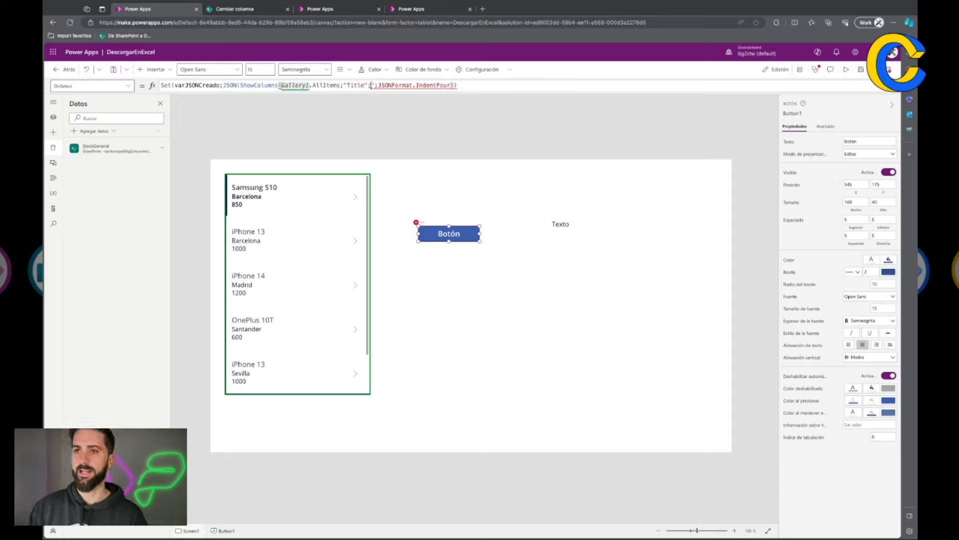
{"action": "type", "text": "\"Precio\""}
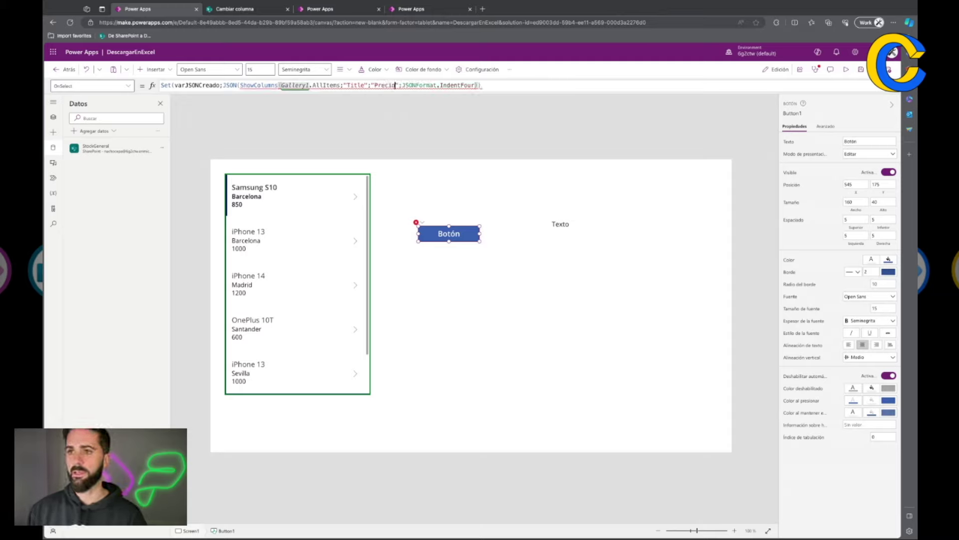
{"action": "type", "text": ";\"Tienda\");"}
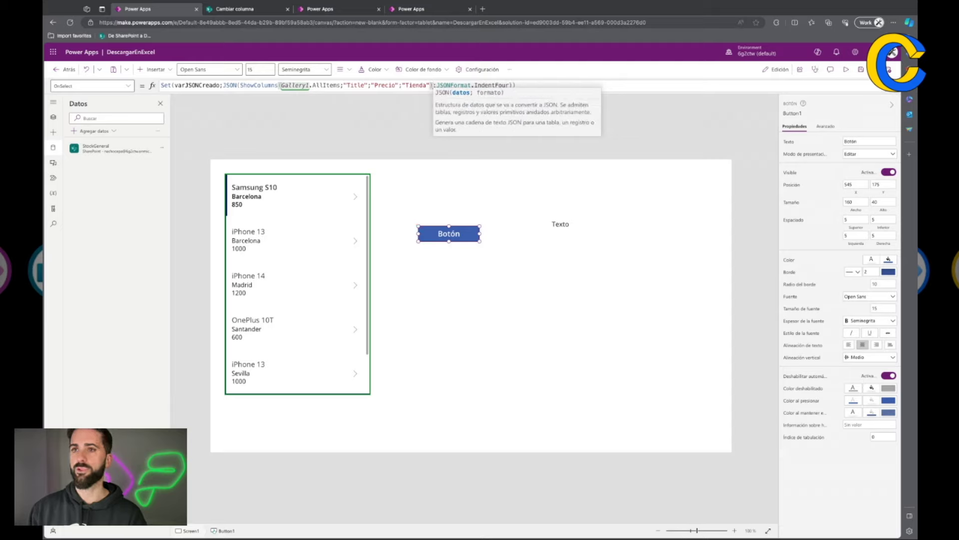
{"action": "left_click", "coordinate": [365, 114]}
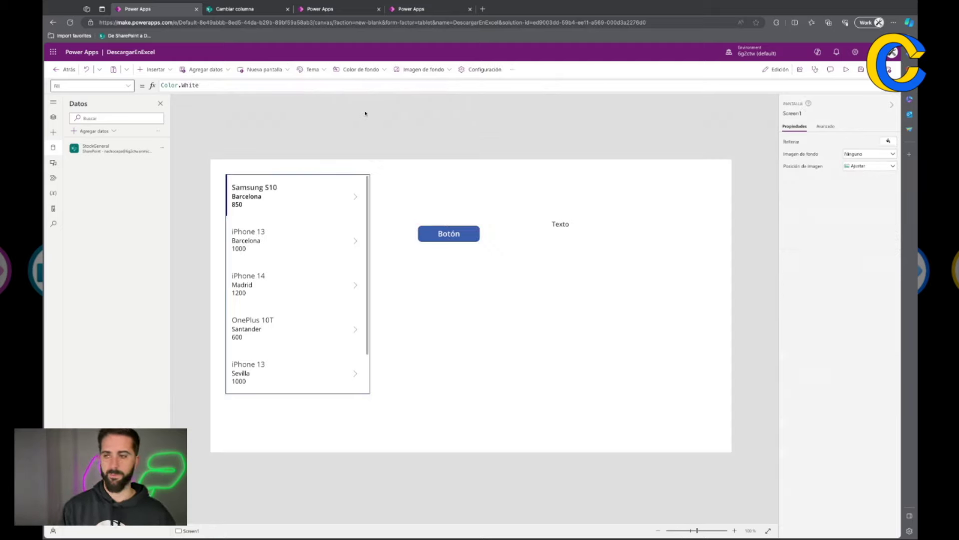
{"action": "left_click", "coordinate": [456, 235]}
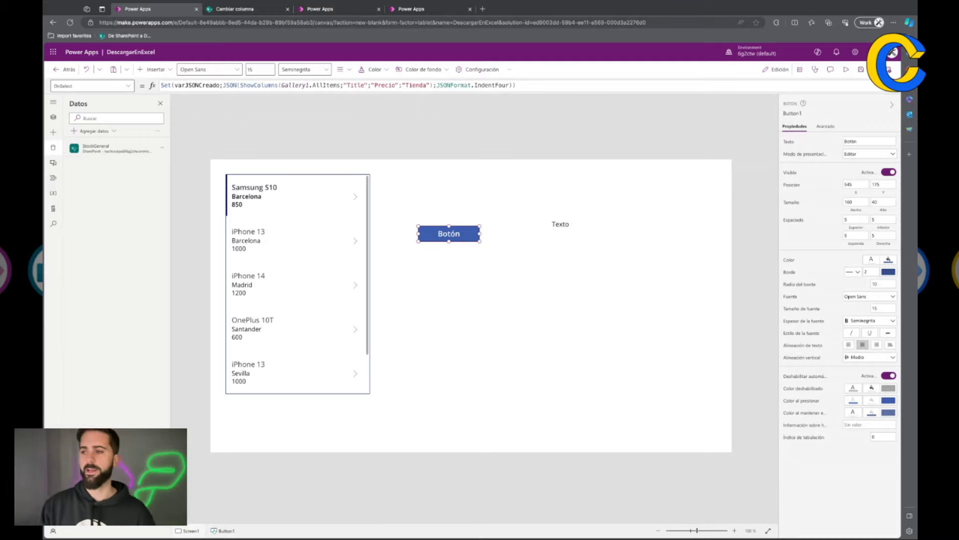
- Enlarge the Texto label to fill the right side of the screen
{"action": "left_click", "coordinate": [552, 228]}
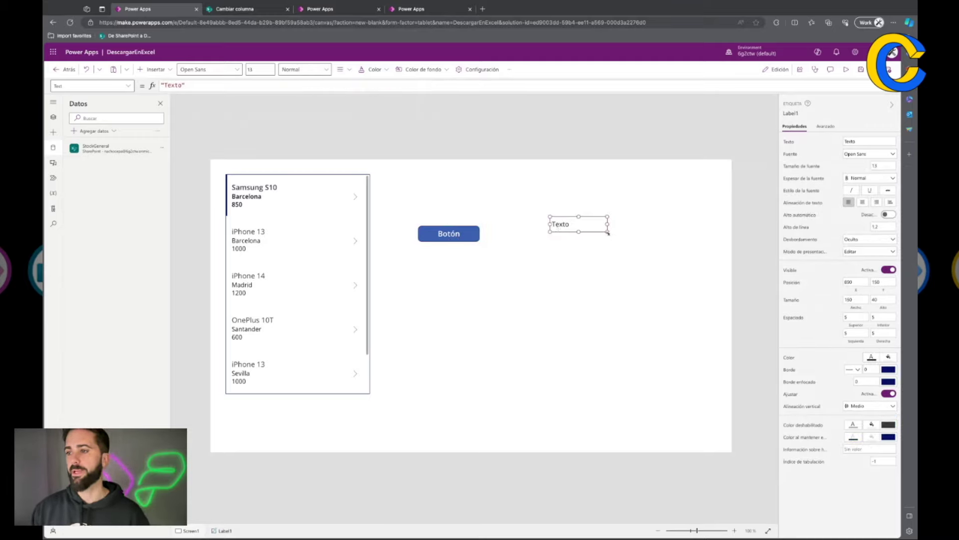
{"action": "left_click_drag", "start_coordinate": [608, 232], "coordinate": [713, 442]}
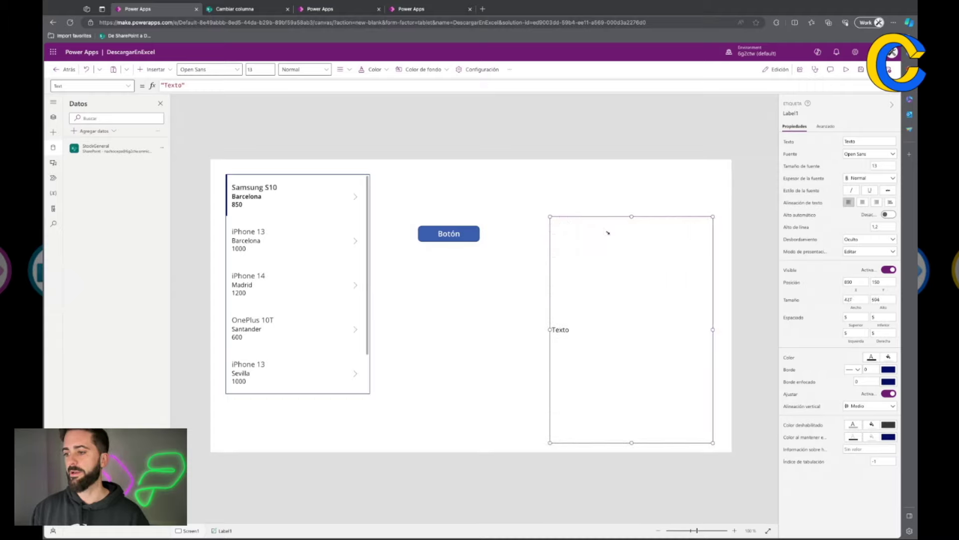
{"action": "left_click_drag", "start_coordinate": [550, 216], "coordinate": [521, 167]}
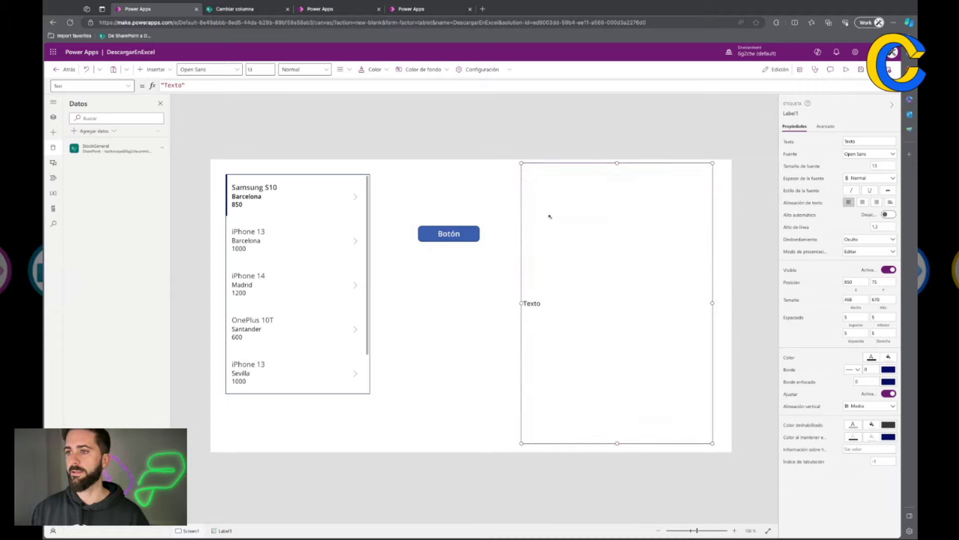
- Set the label's Text property to varJSONCreado
{"action": "left_click", "coordinate": [236, 86]}
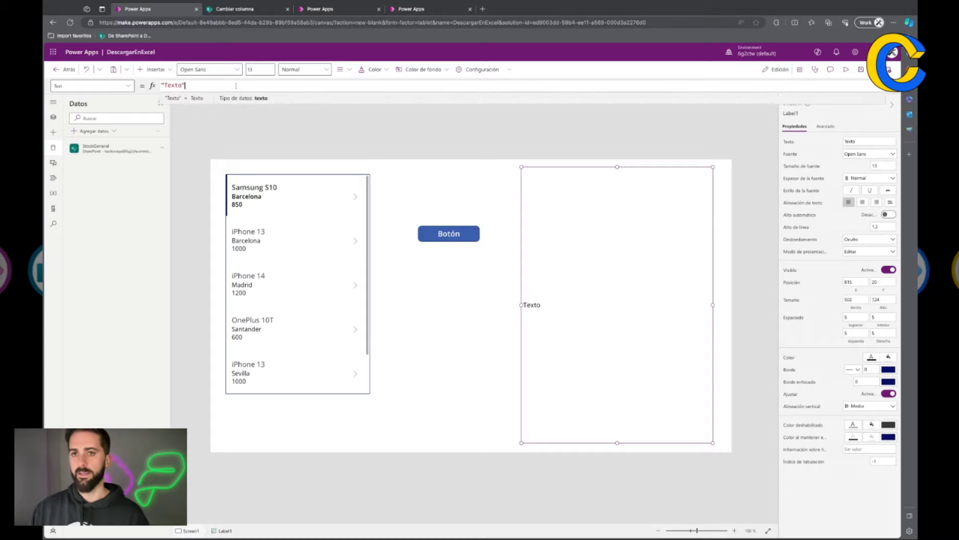
{"action": "key", "text": "ctrl+a"}
{"action": "type", "text": "var"}
{"action": "key", "text": "Return"}
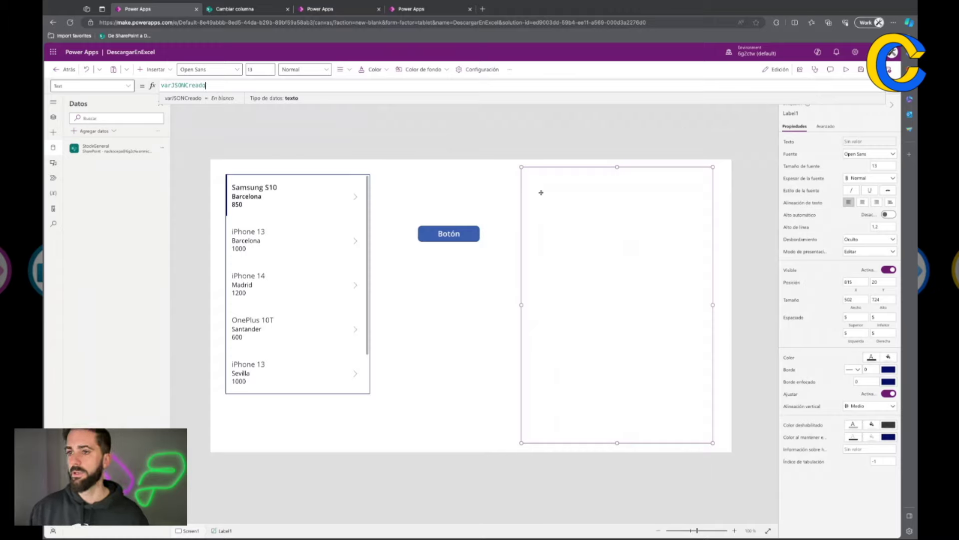
- Run Botón and check that the label shows JSON with Precio, Tienda and Title per item
{"action": "left_click", "coordinate": [447, 239], "text": "alt"}
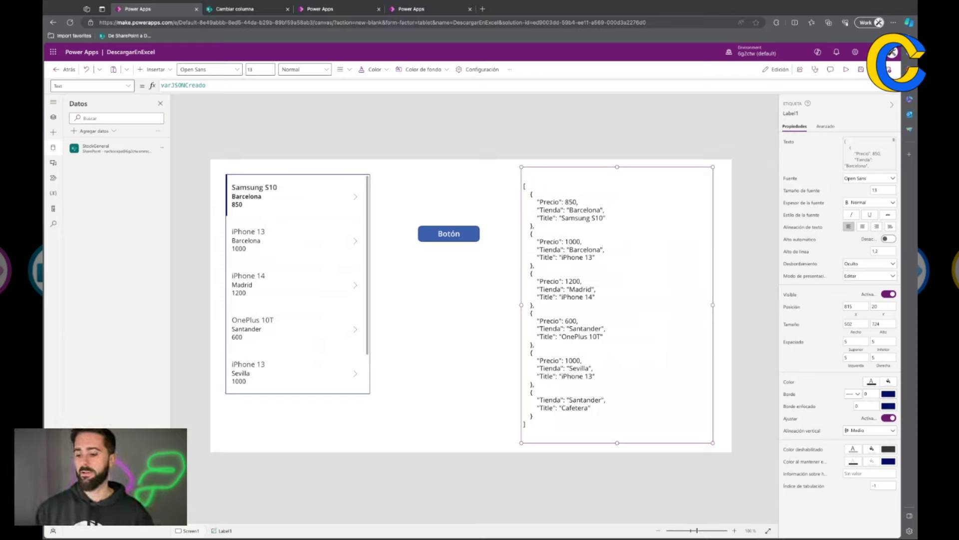
{"action": "double_click", "coordinate": [575, 219]}
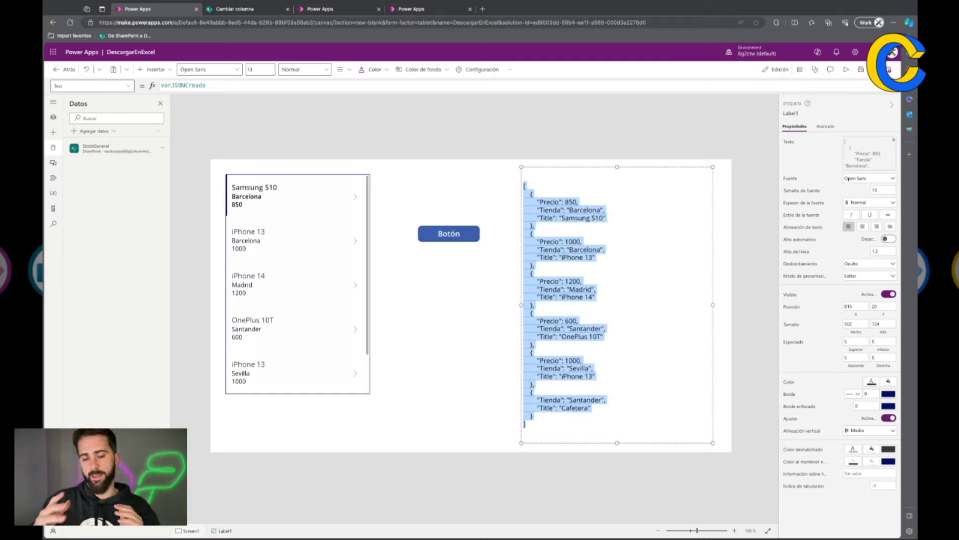
- From the app's Power Automate panel, create a new flow from scratch with a PowerApps (V2) trigger
{"action": "left_click", "coordinate": [116, 152]}
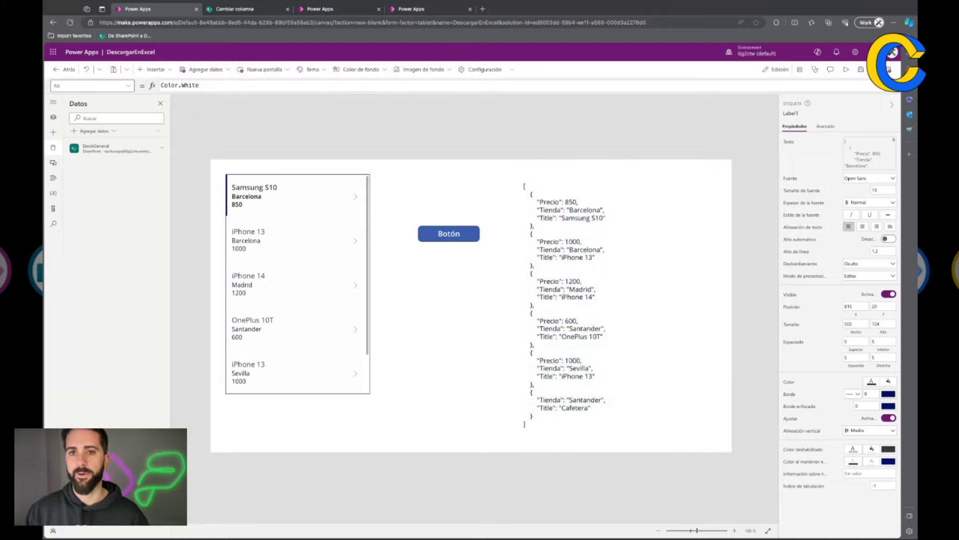
{"action": "left_click", "coordinate": [53, 178]}
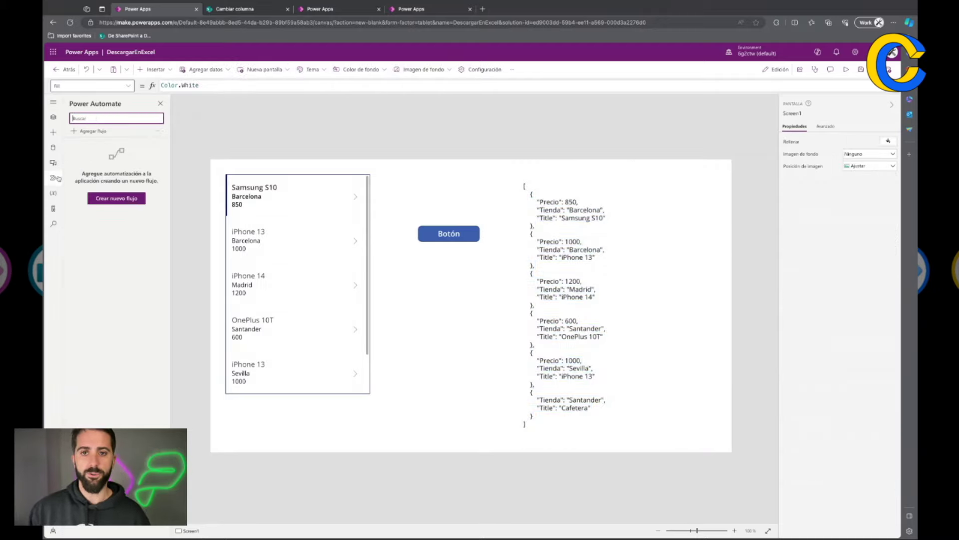
{"action": "left_click", "coordinate": [127, 198]}
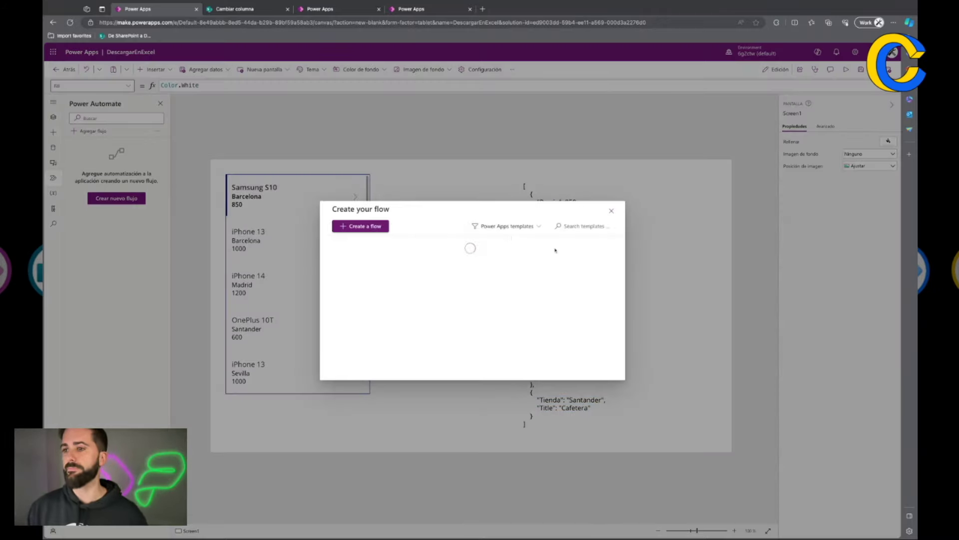
{"action": "left_click", "coordinate": [355, 226]}
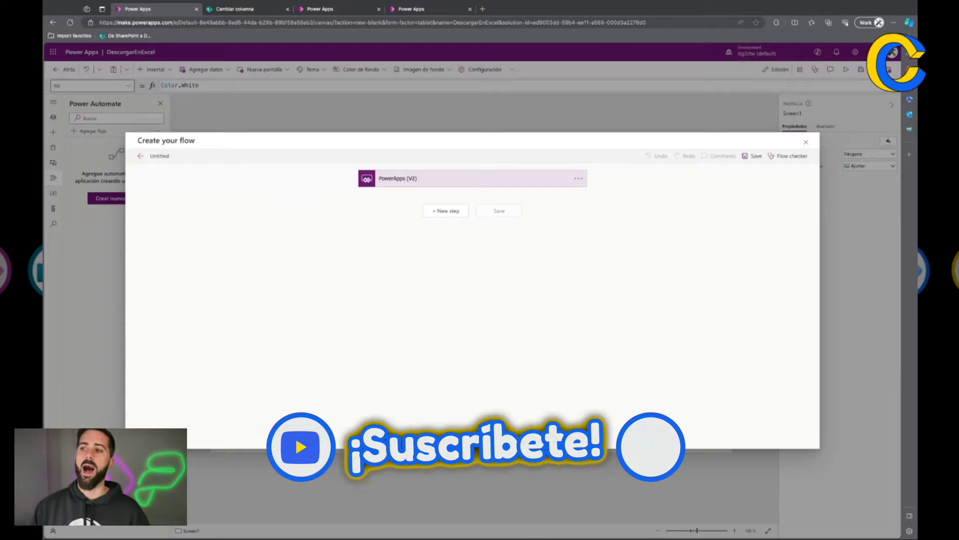
- Rename the untitled flow to DescargarCSV
{"action": "left_click", "coordinate": [170, 157]}
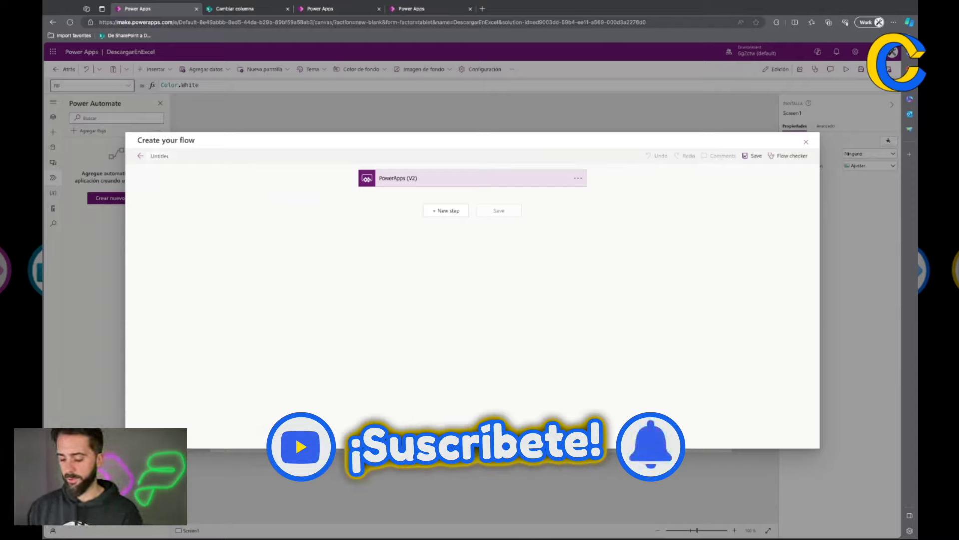
{"action": "key", "text": "ctrl+a"}
{"action": "type", "text": "DescargarC"}
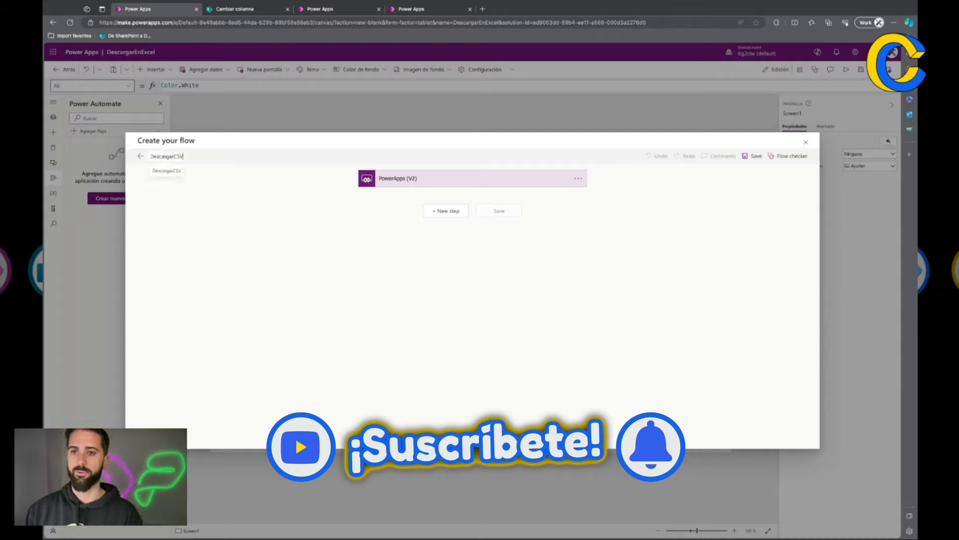
{"action": "left_click", "coordinate": [265, 217]}
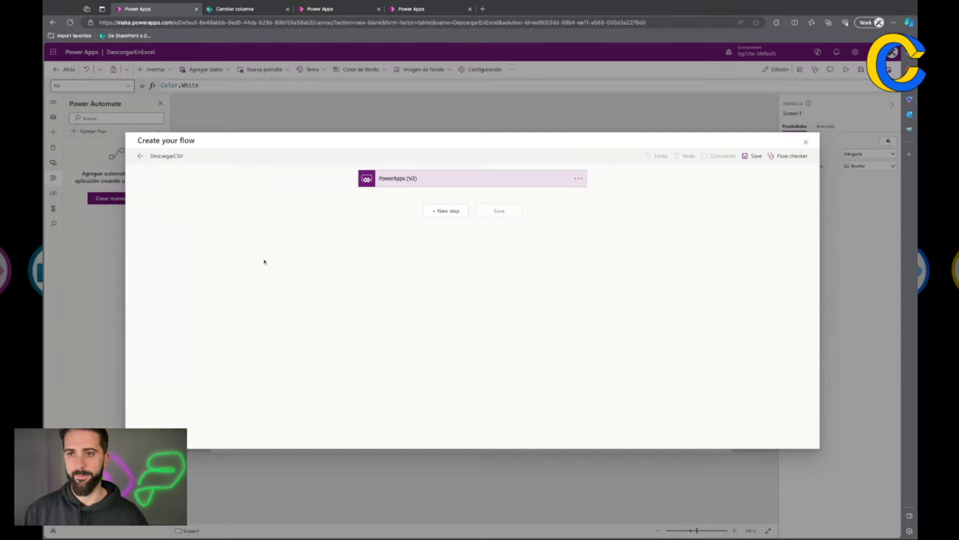
- Add a Text input named InputJSON to the PowerApps (V2) trigger
{"action": "left_click", "coordinate": [419, 184]}
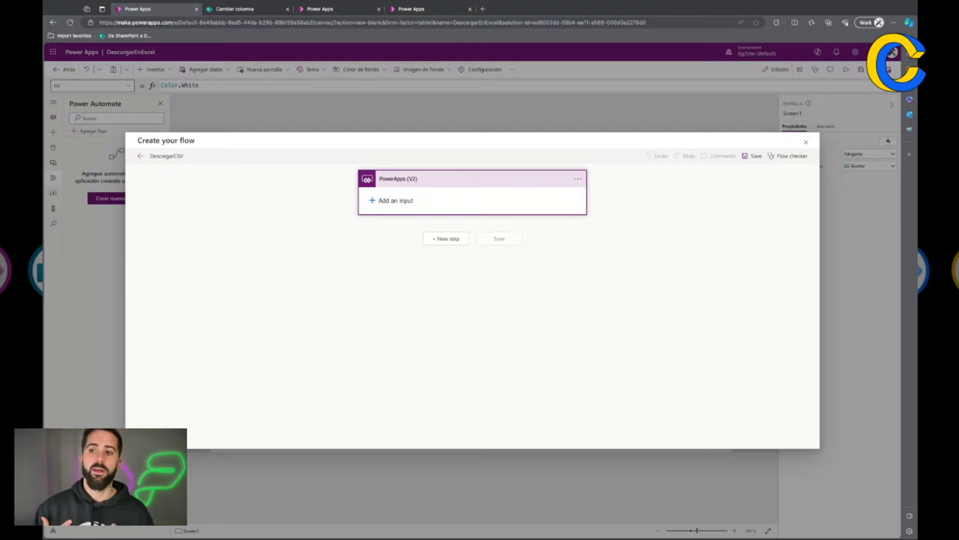
{"action": "left_click", "coordinate": [389, 200]}
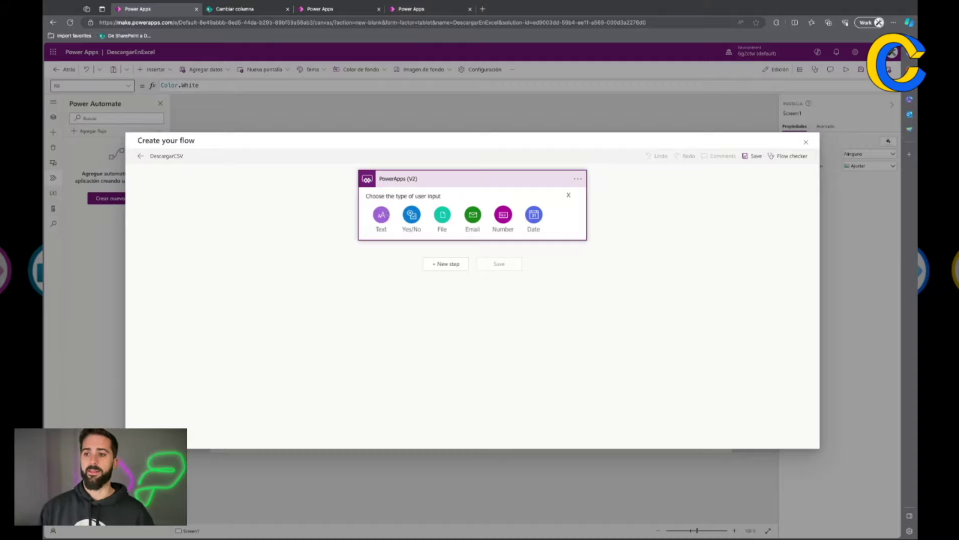
{"action": "left_click", "coordinate": [386, 214]}
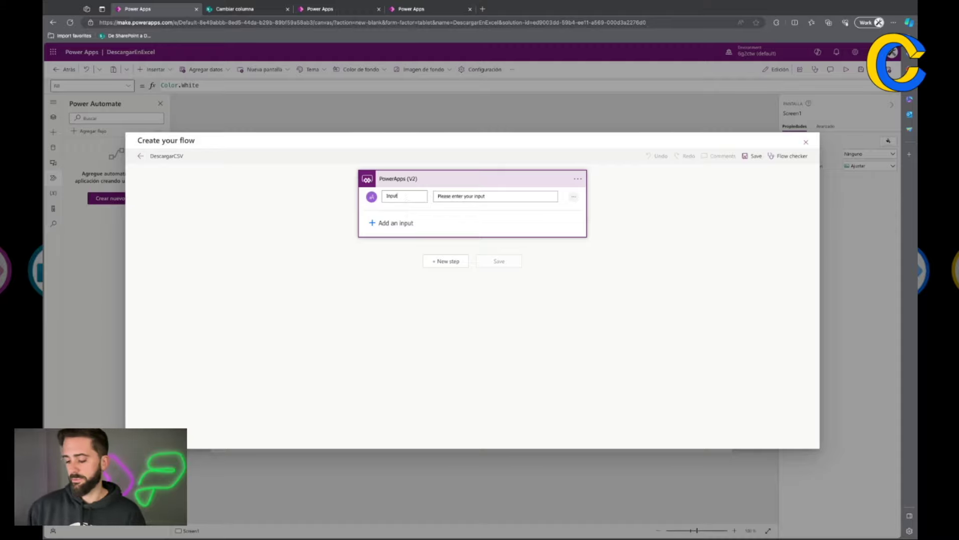
{"action": "type", "text": "JSON"}
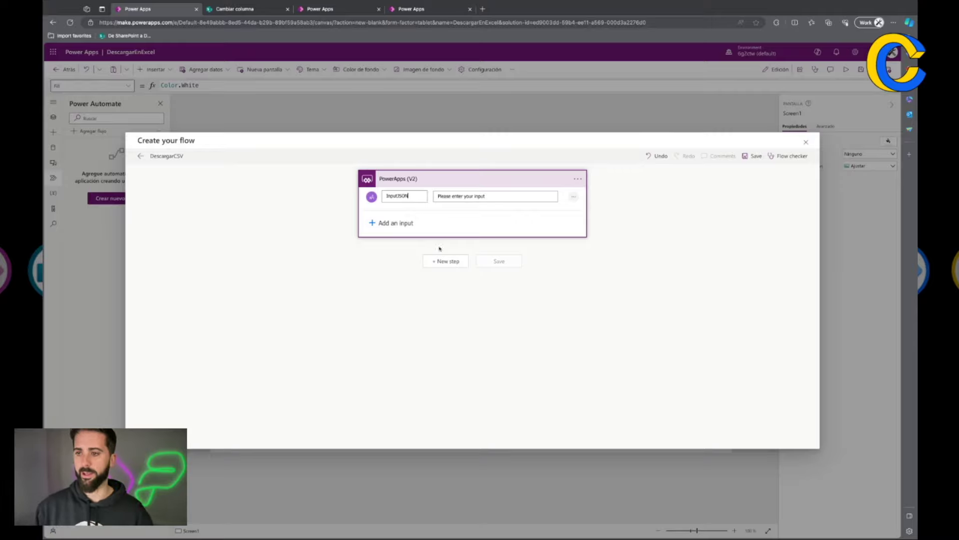
{"action": "left_click", "coordinate": [442, 262]}
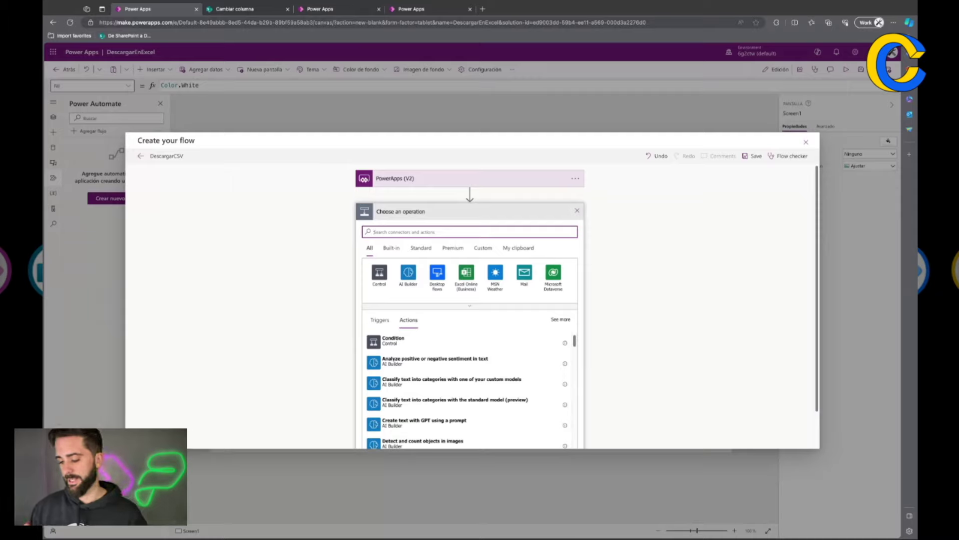
- Add a Parse JSON step with InputJSON as Content, then choose Generate from sample for the schema
{"action": "type", "text": "parse json"}
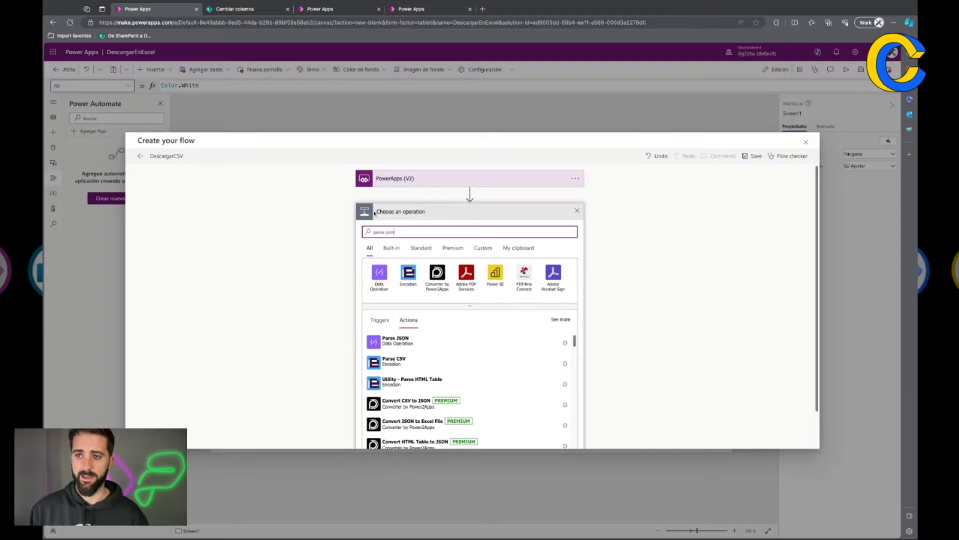
{"action": "scroll", "coordinate": [302, 332], "scroll_direction": "down", "scroll_amount": 1}
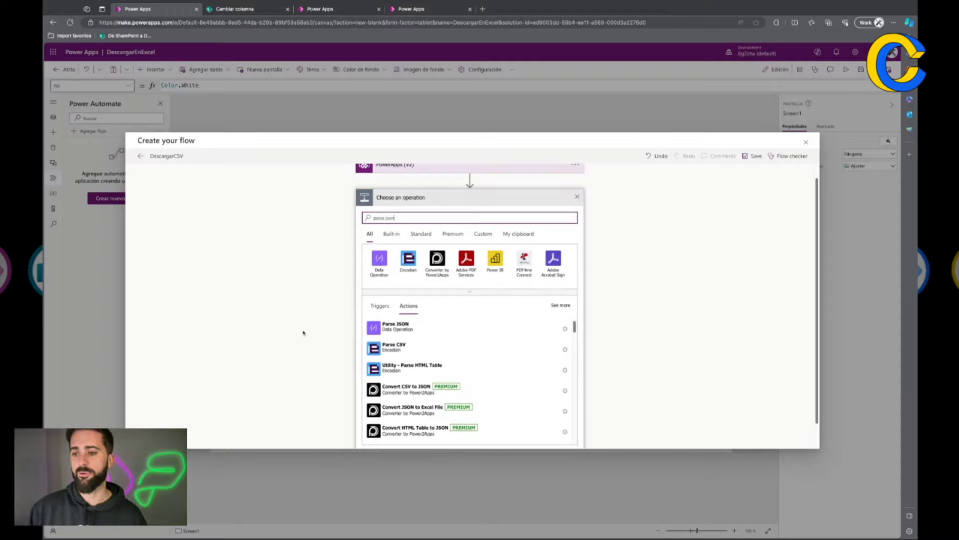
{"action": "left_click", "coordinate": [383, 319]}
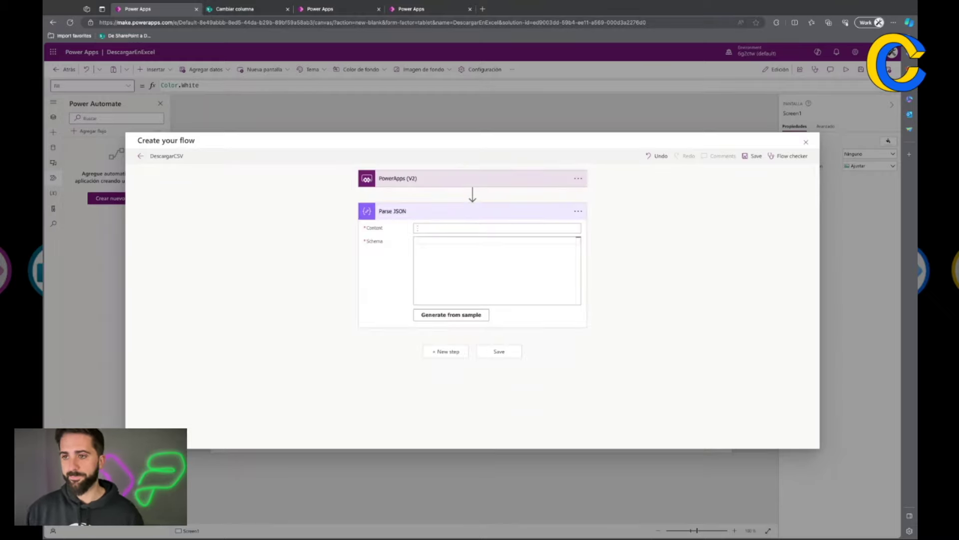
{"action": "left_click", "coordinate": [422, 228]}
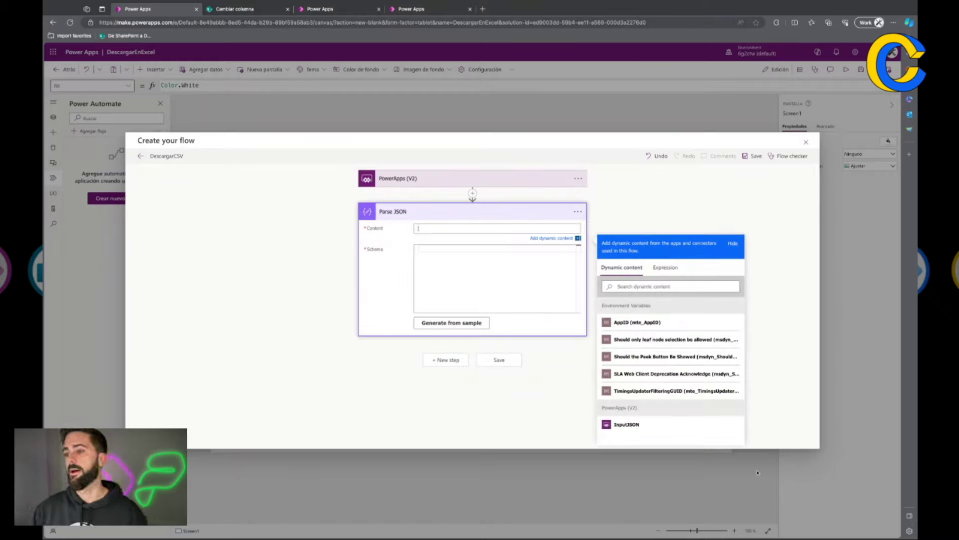
{"action": "left_click", "coordinate": [645, 423]}
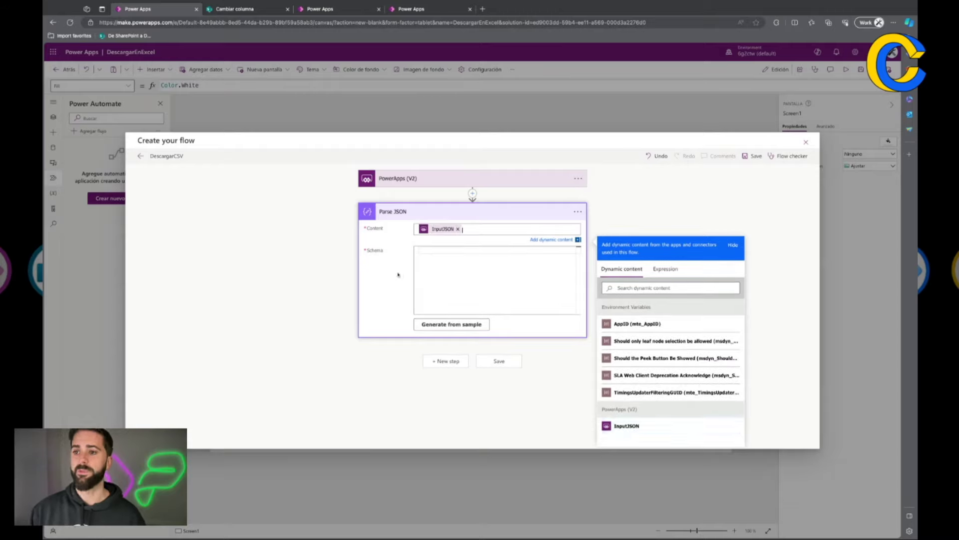
{"action": "left_click", "coordinate": [442, 250]}
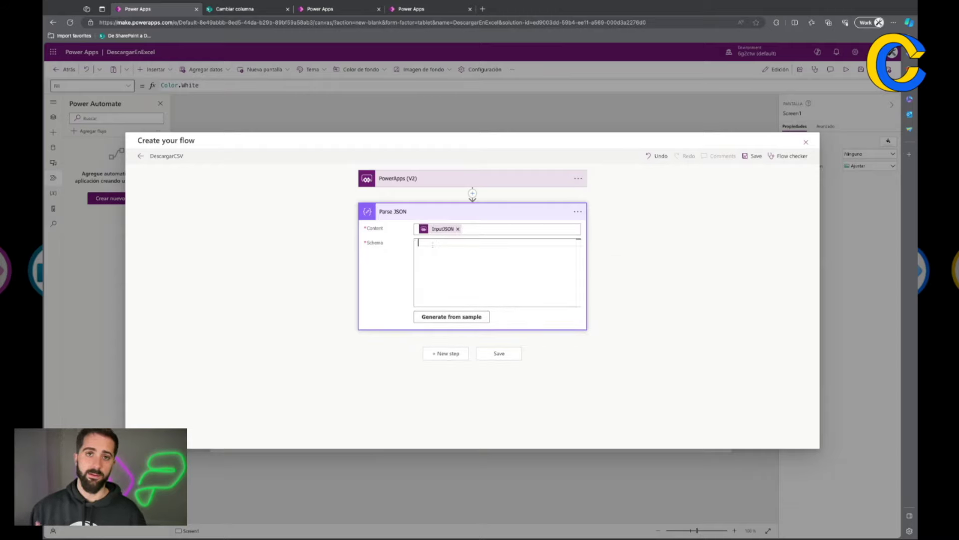
{"action": "left_click", "coordinate": [447, 322]}
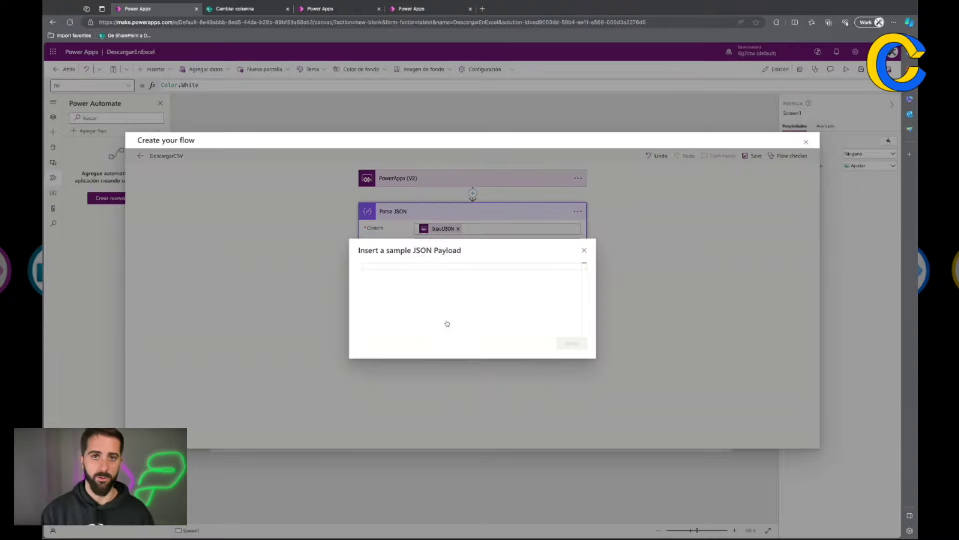
- Paste the sample store JSON, generate the schema, and scroll through it to check Precio, Tienda and Title
{"action": "left_click", "coordinate": [433, 266]}
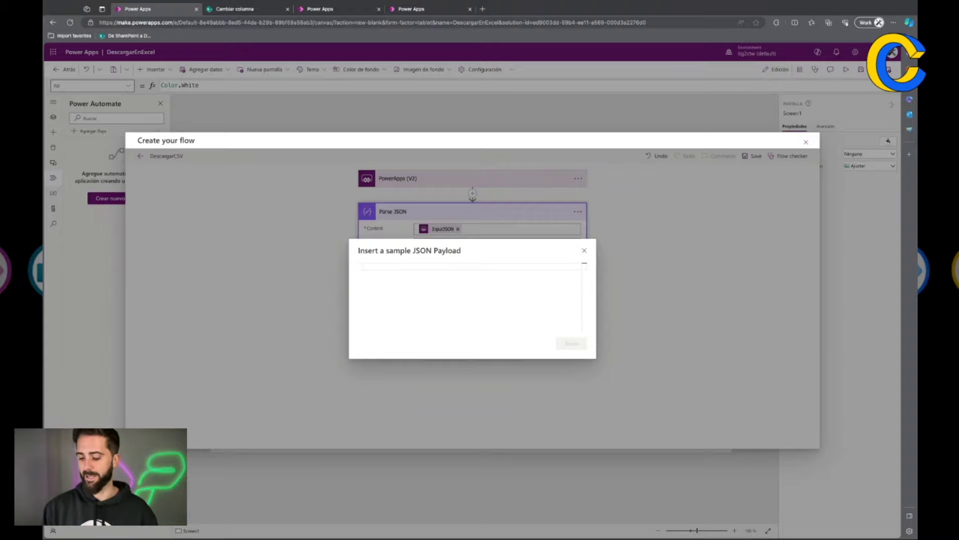
{"action": "key", "text": "ctrl+v"}
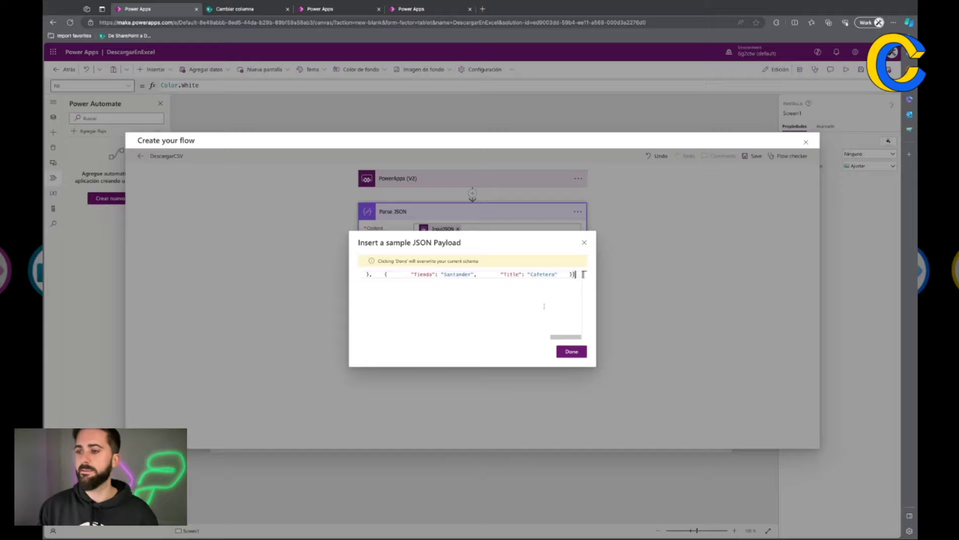
{"action": "left_click", "coordinate": [565, 353]}
{"action": "left_click", "coordinate": [459, 256]}
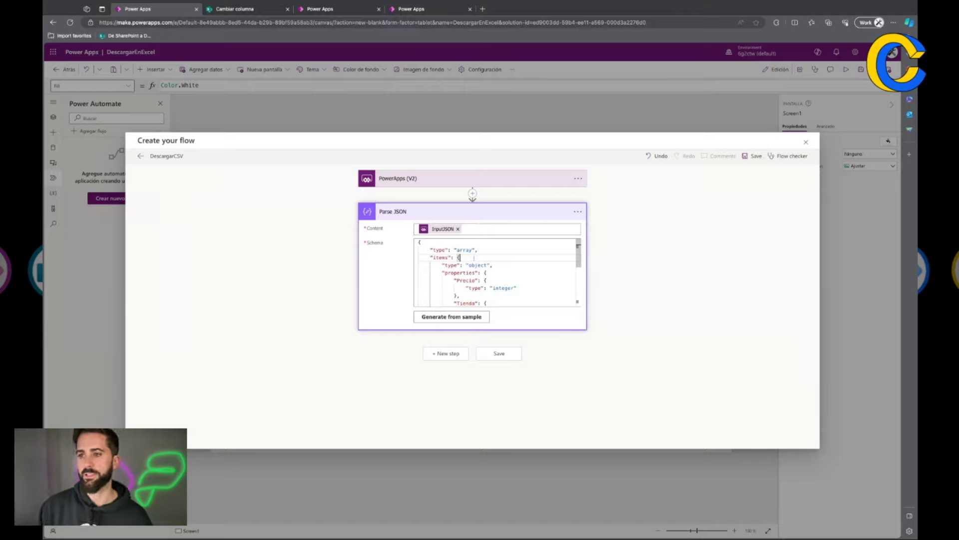
{"action": "scroll", "coordinate": [488, 261], "scroll_direction": "down", "scroll_amount": 1}
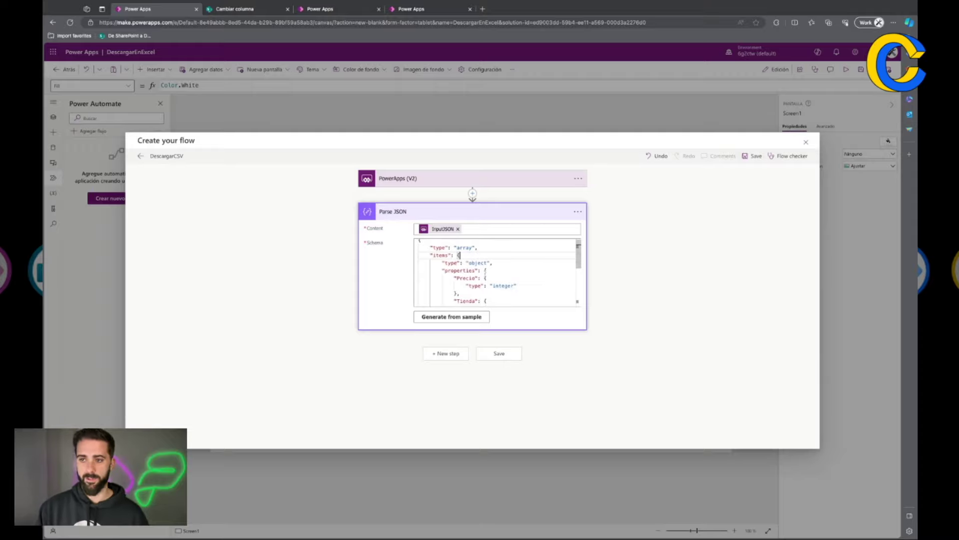
{"action": "scroll", "coordinate": [486, 272], "scroll_direction": "down", "scroll_amount": 1}
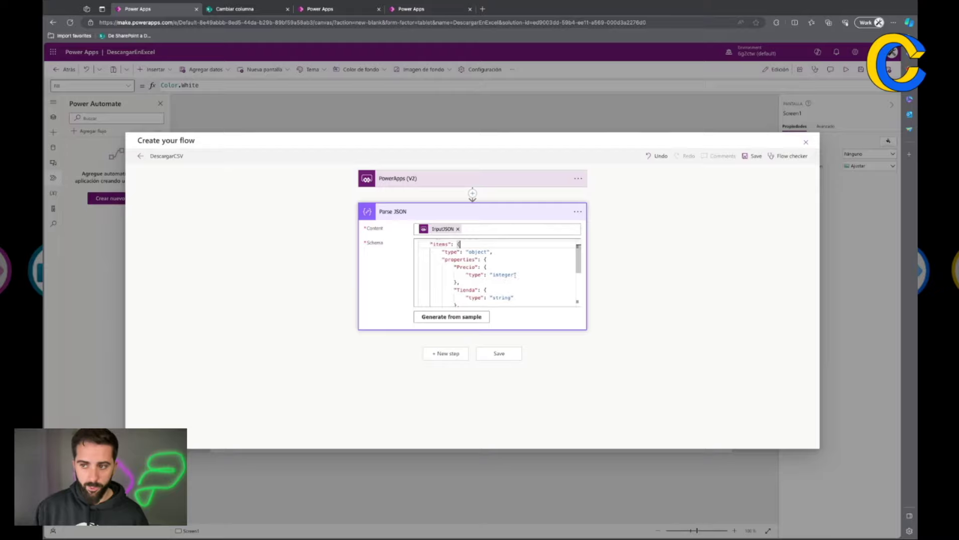
{"action": "scroll", "coordinate": [513, 274], "scroll_direction": "down", "scroll_amount": 1}
{"action": "scroll", "coordinate": [496, 283], "scroll_direction": "down", "scroll_amount": 1}
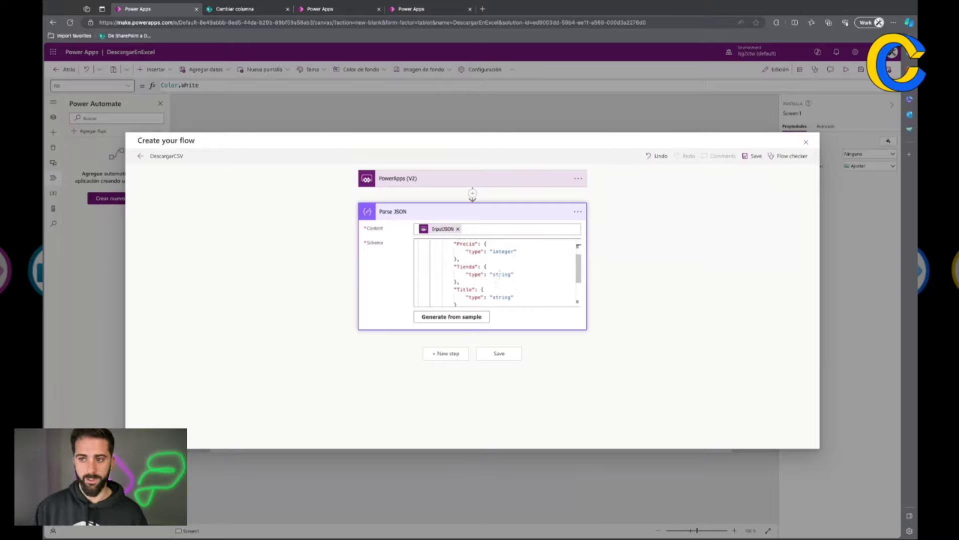
{"action": "scroll", "coordinate": [472, 294], "scroll_direction": "down", "scroll_amount": 4}
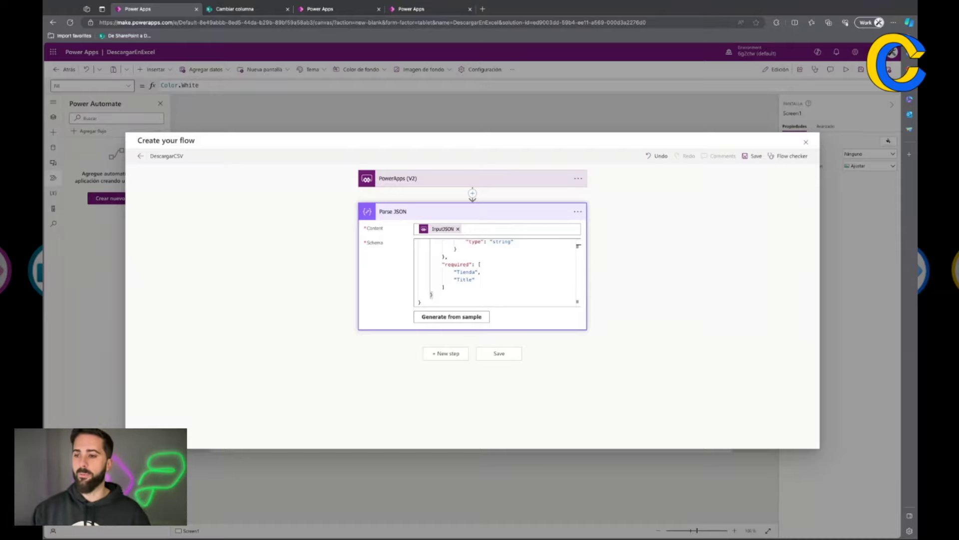
- Add a Create CSV table step that uses Parse JSON's Body as its source
{"action": "left_click", "coordinate": [430, 354]}
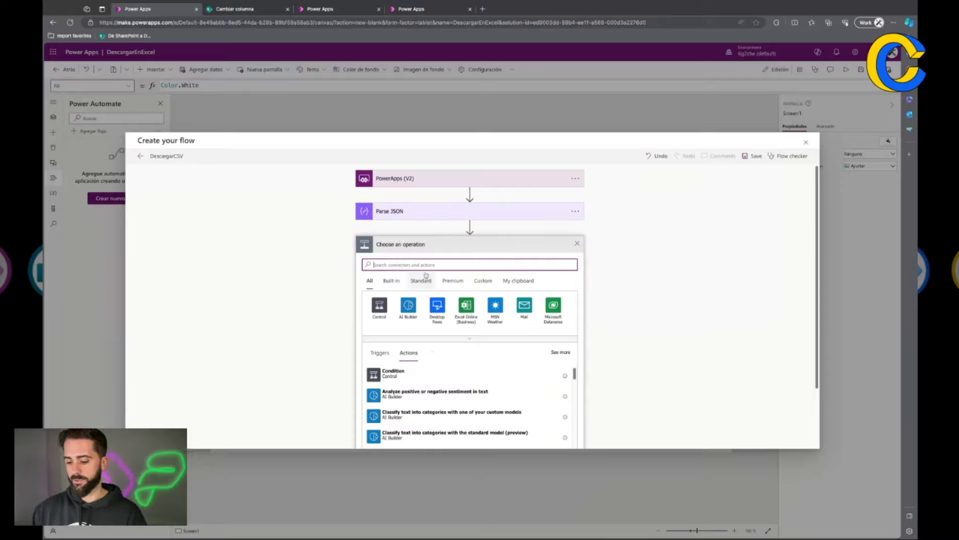
{"action": "type", "text": "create csv"}
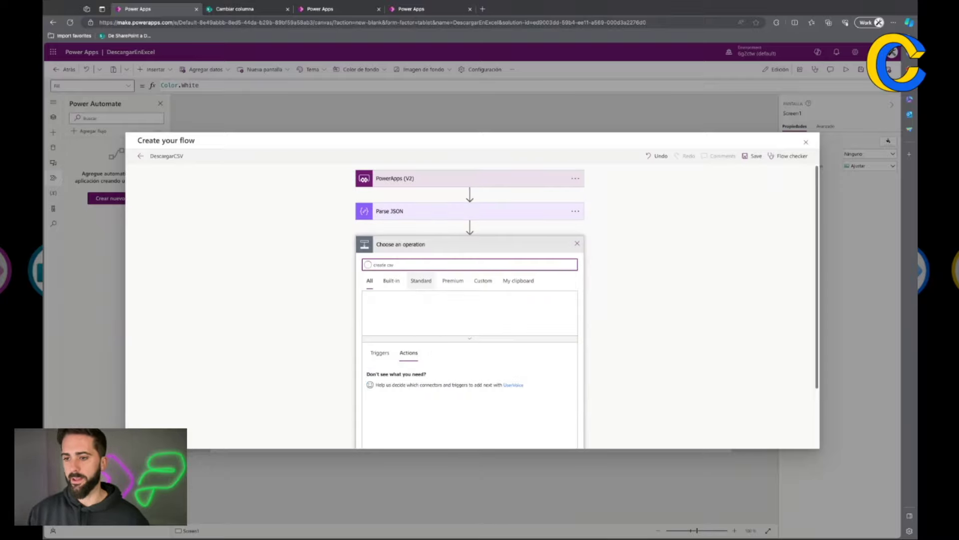
{"action": "left_click", "coordinate": [424, 374]}
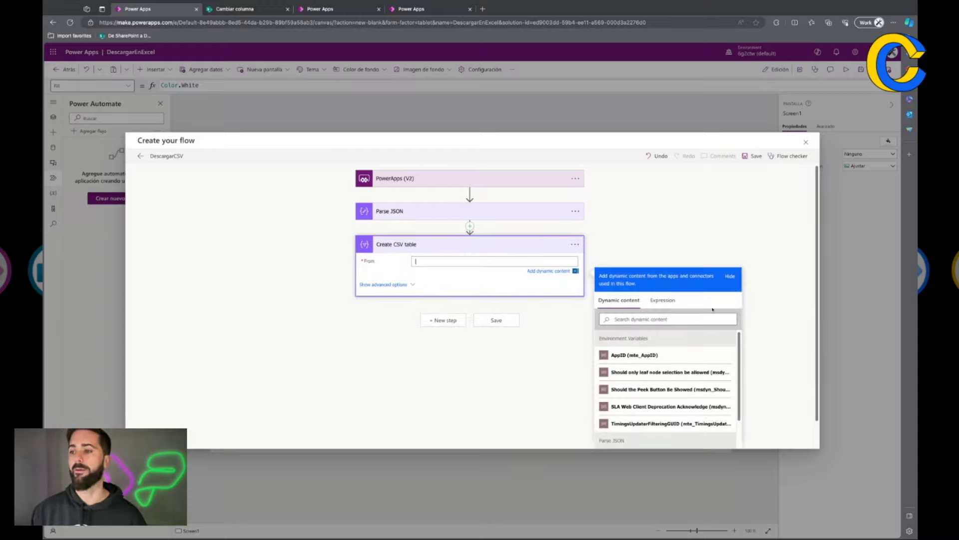
{"action": "scroll", "coordinate": [677, 386], "scroll_direction": "down", "scroll_amount": 5}
{"action": "scroll", "coordinate": [678, 385], "scroll_direction": "down", "scroll_amount": 1}
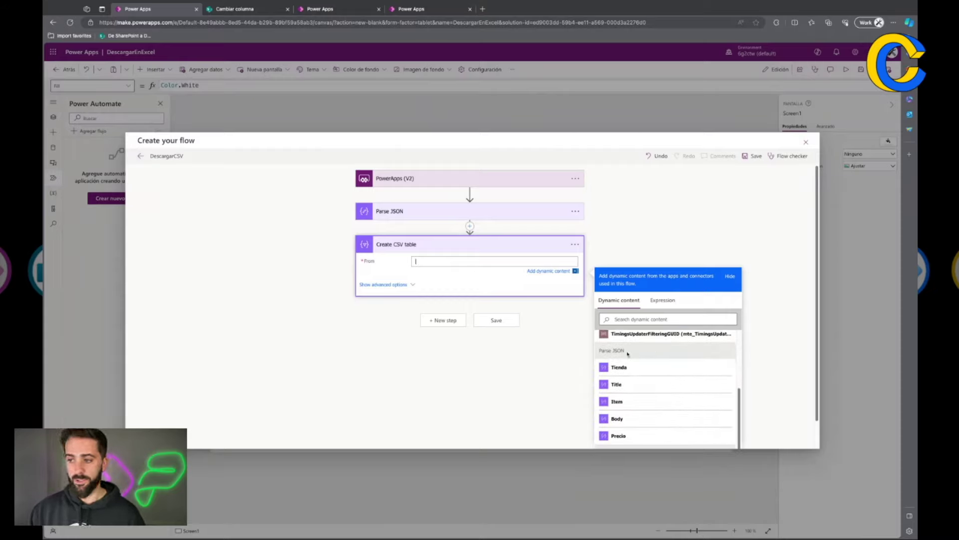
{"action": "left_click", "coordinate": [617, 418]}
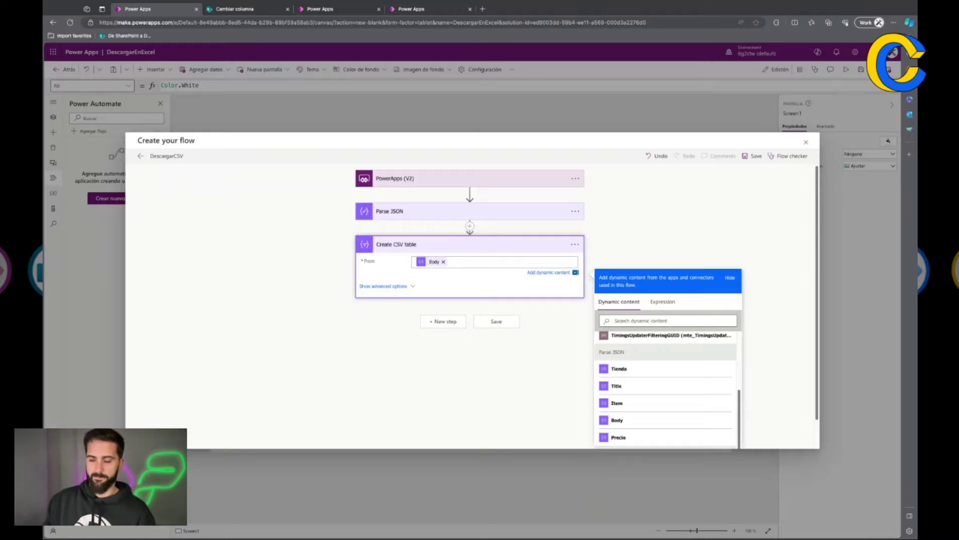
{"action": "left_click", "coordinate": [411, 291]}
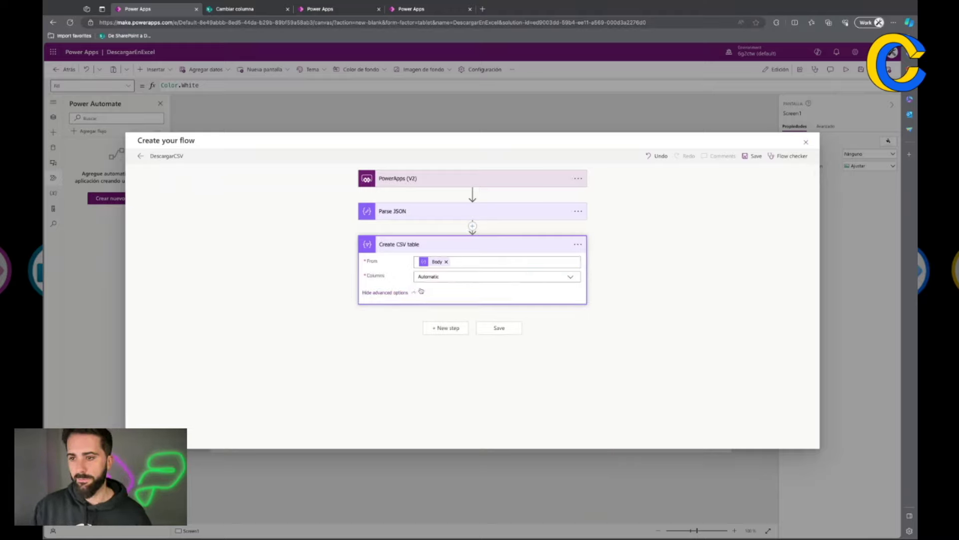
- Switch Columns to Custom and map the Articulo header to Title
{"action": "left_click", "coordinate": [443, 278]}
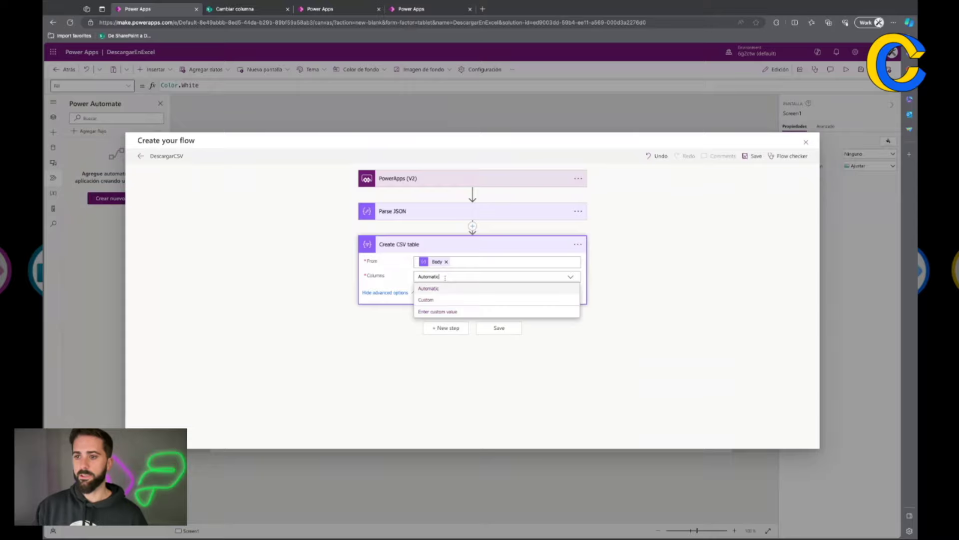
{"action": "left_click", "coordinate": [512, 302]}
{"action": "left_click", "coordinate": [443, 293]}
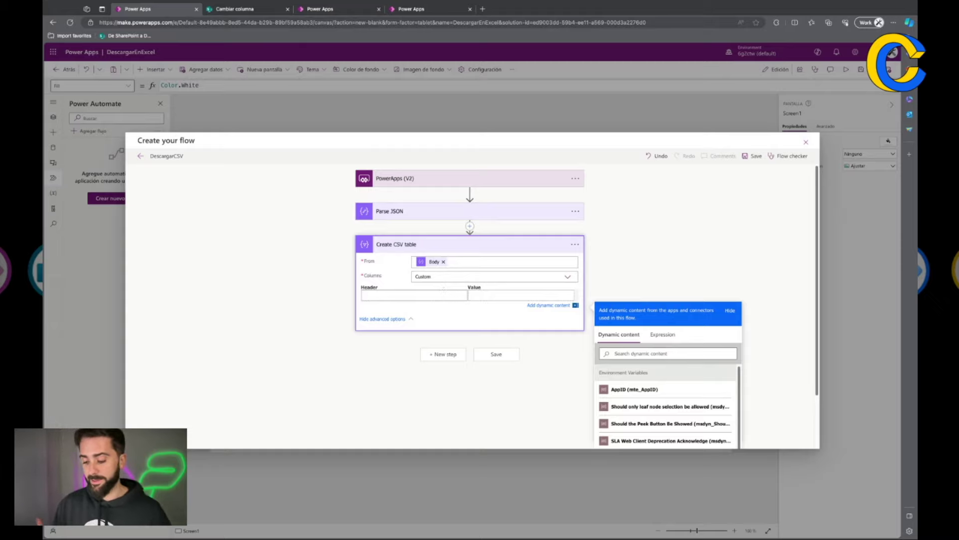
{"action": "type", "text": "Ac"}
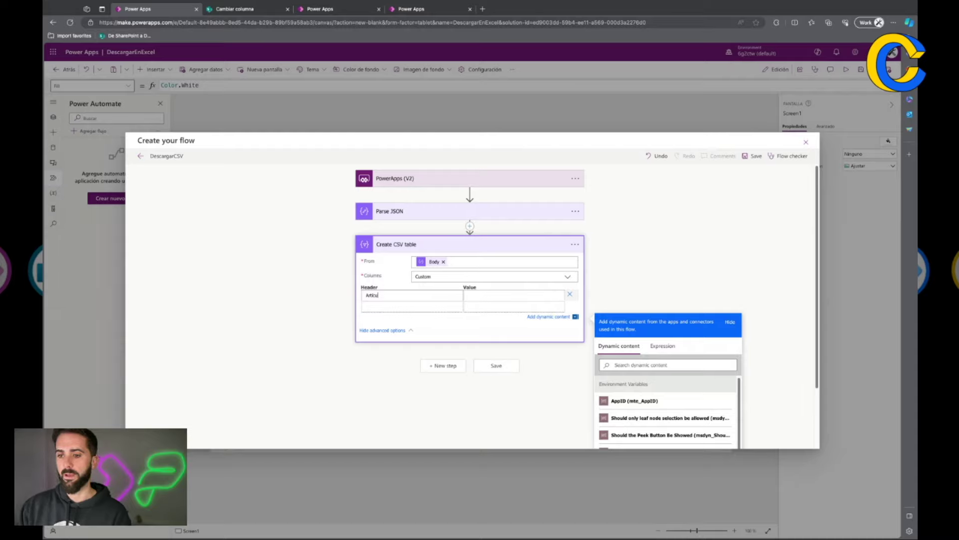
{"action": "scroll", "coordinate": [629, 409], "scroll_direction": "down", "scroll_amount": 3}
{"action": "scroll", "coordinate": [628, 409], "scroll_direction": "down", "scroll_amount": 5}
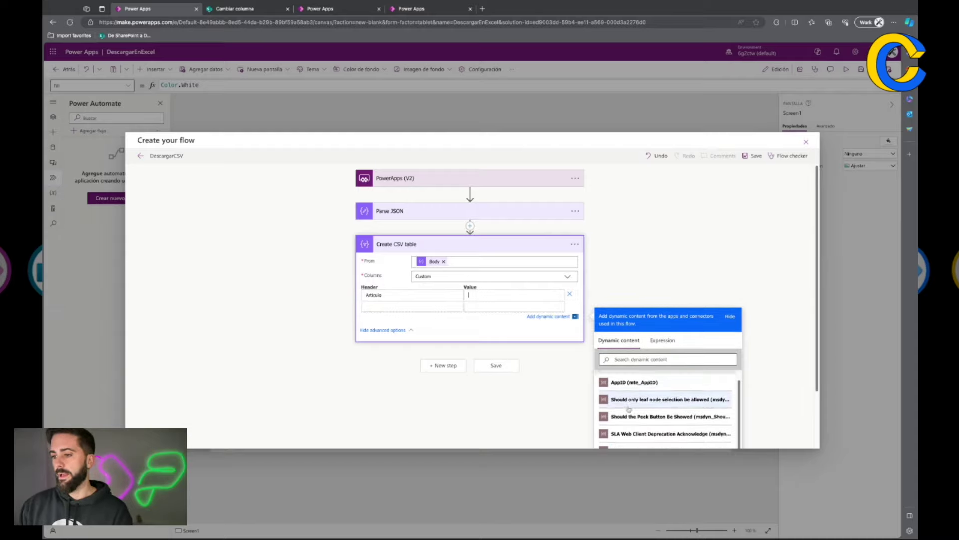
{"action": "scroll", "coordinate": [629, 408], "scroll_direction": "down", "scroll_amount": 5}
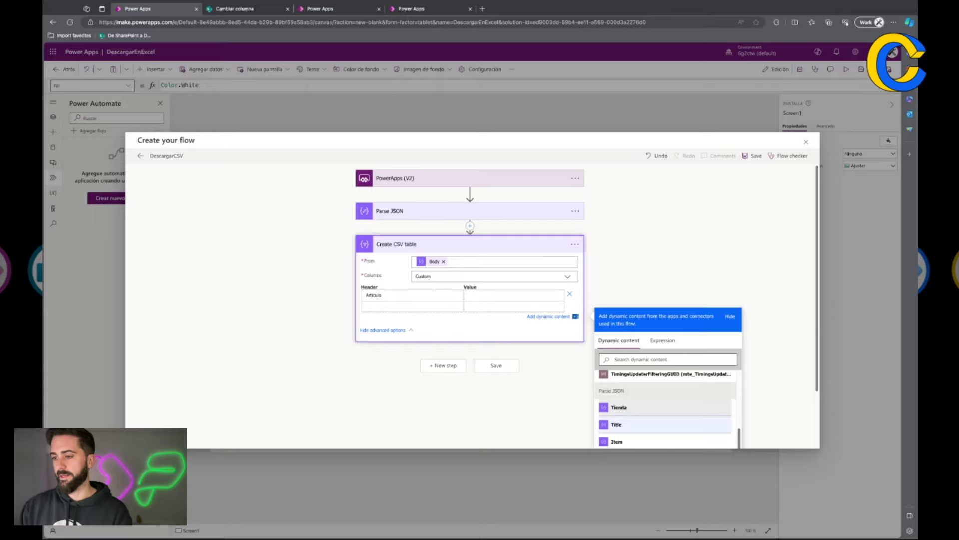
{"action": "left_click", "coordinate": [617, 425]}
- Add columns Localizacion mapped to Tienda and Coste mapped to Precio
{"action": "left_click", "coordinate": [378, 306]}
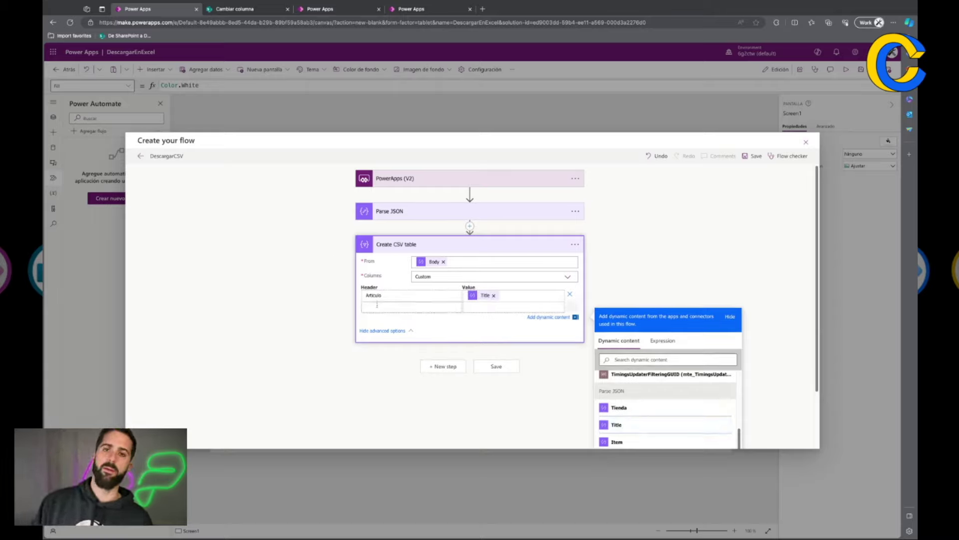
{"action": "type", "text": "Localiz"}
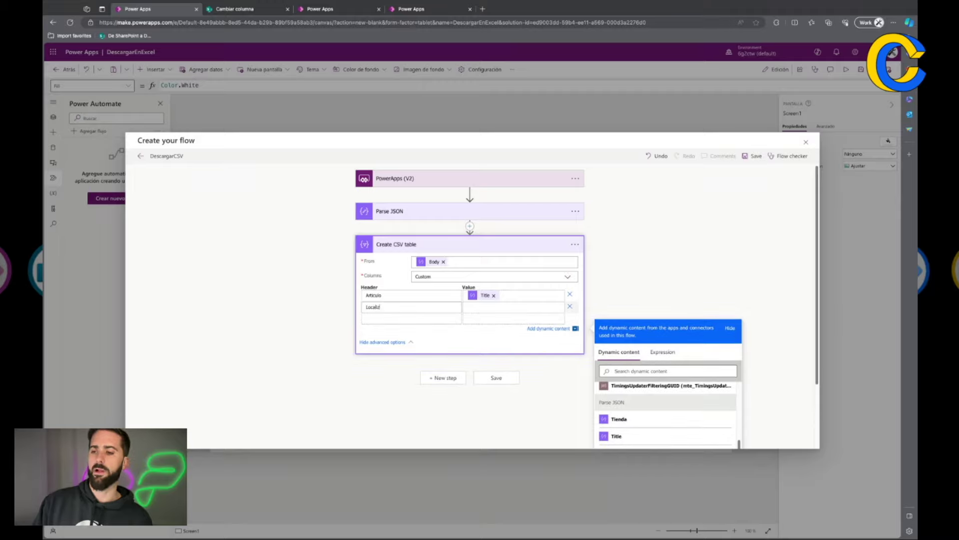
{"action": "type", "text": "acion"}
{"action": "scroll", "coordinate": [615, 367], "scroll_direction": "down", "scroll_amount": 2}
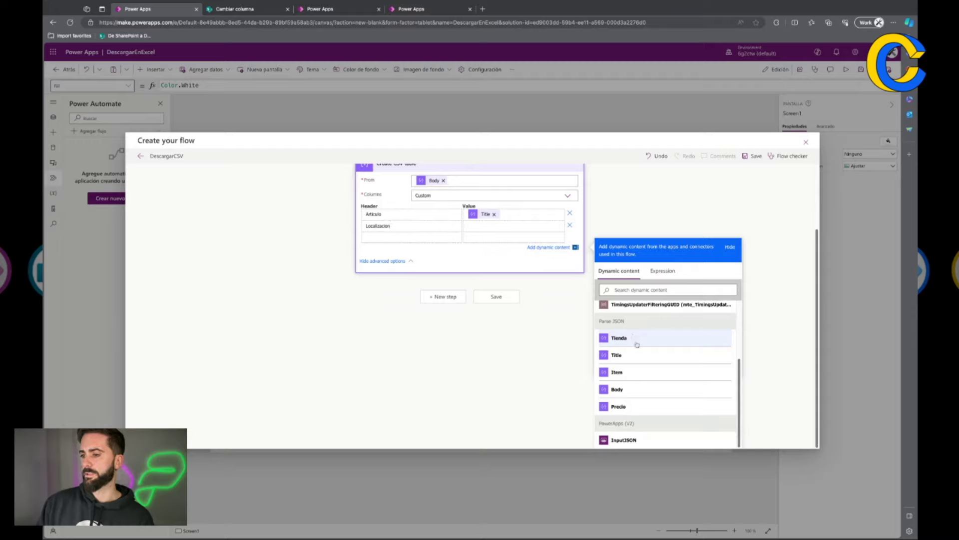
{"action": "left_click", "coordinate": [619, 338]}
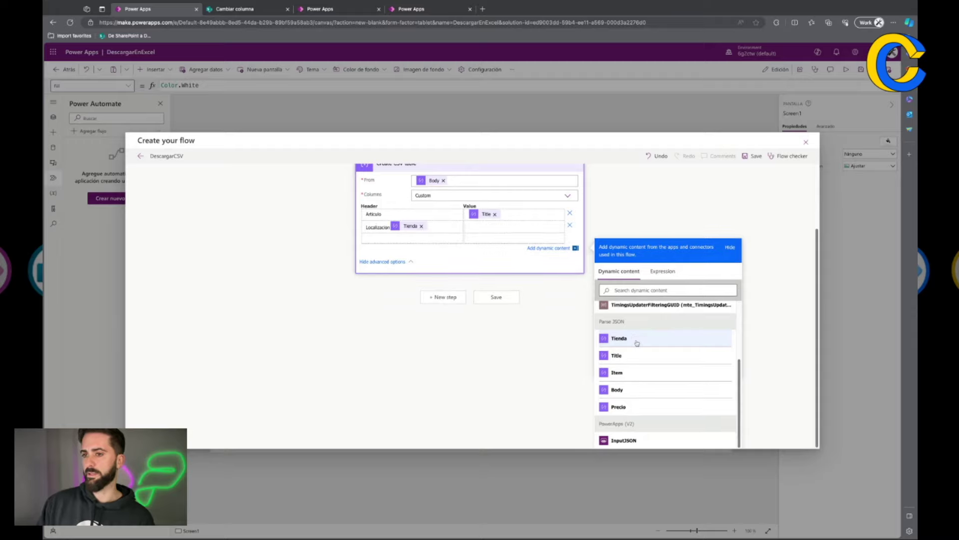
{"action": "left_click", "coordinate": [422, 226]}
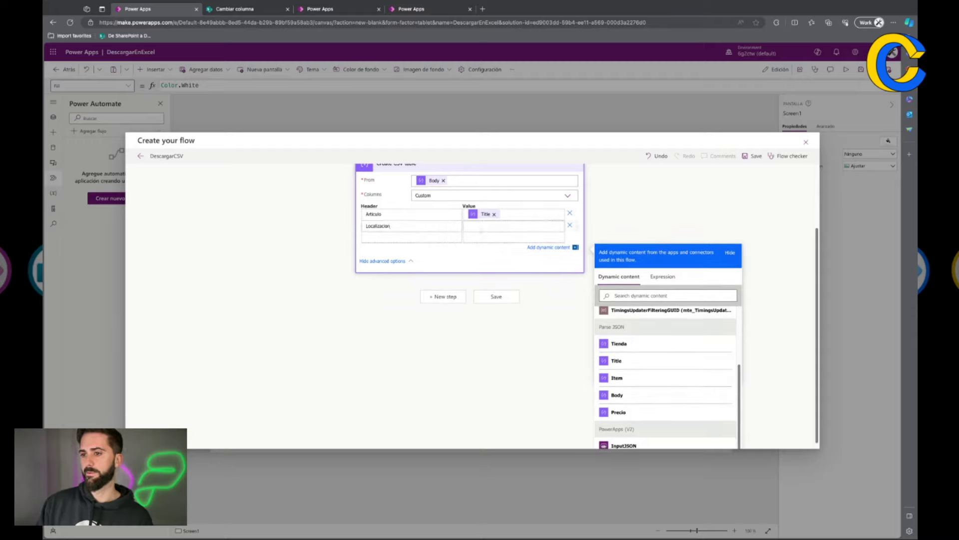
{"action": "left_click", "coordinate": [515, 226]}
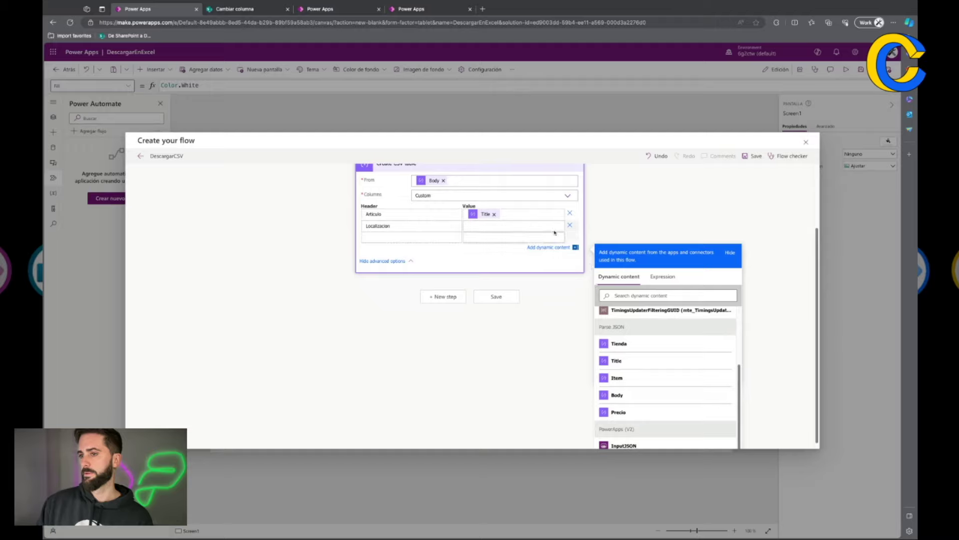
{"action": "left_click", "coordinate": [620, 344]}
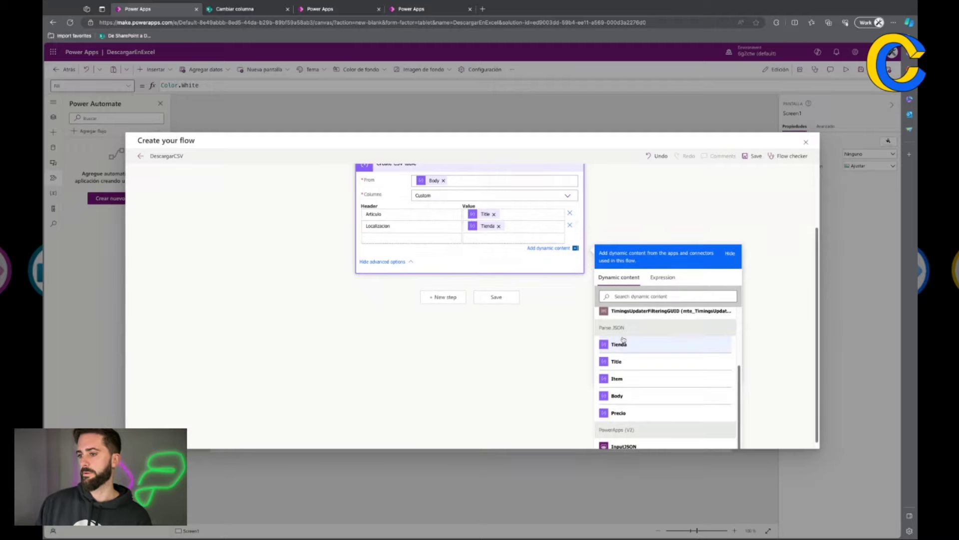
{"action": "left_click", "coordinate": [442, 235]}
{"action": "type", "text": "Coste"}
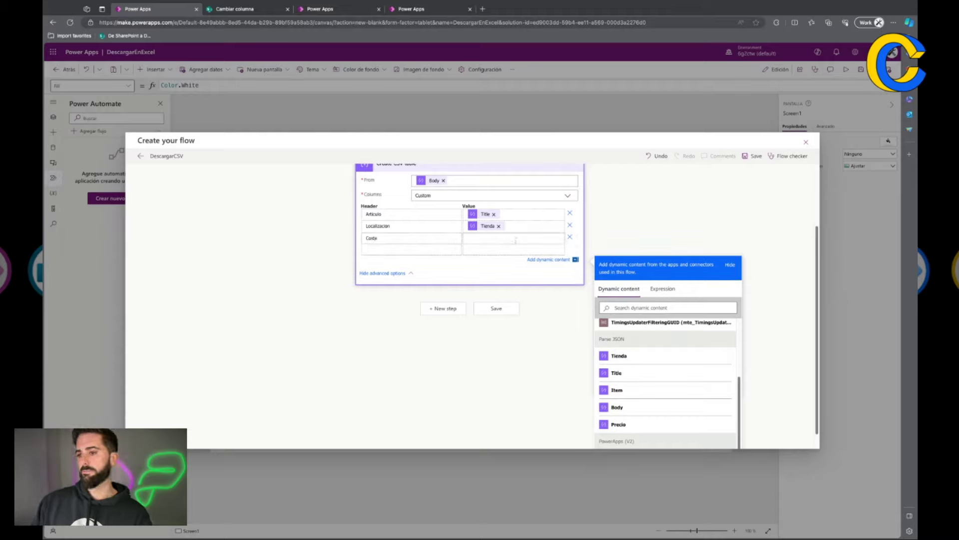
{"action": "left_click", "coordinate": [514, 238]}
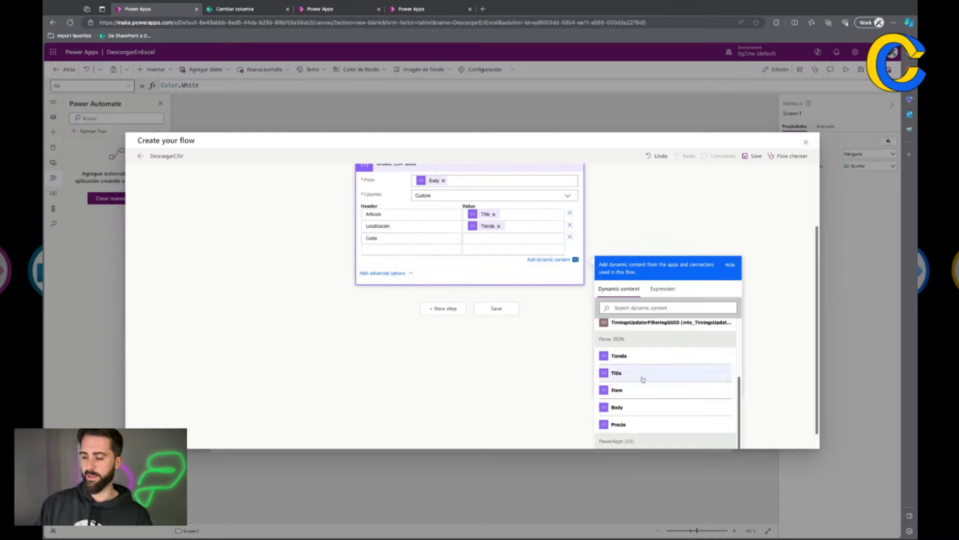
{"action": "left_click", "coordinate": [619, 424]}
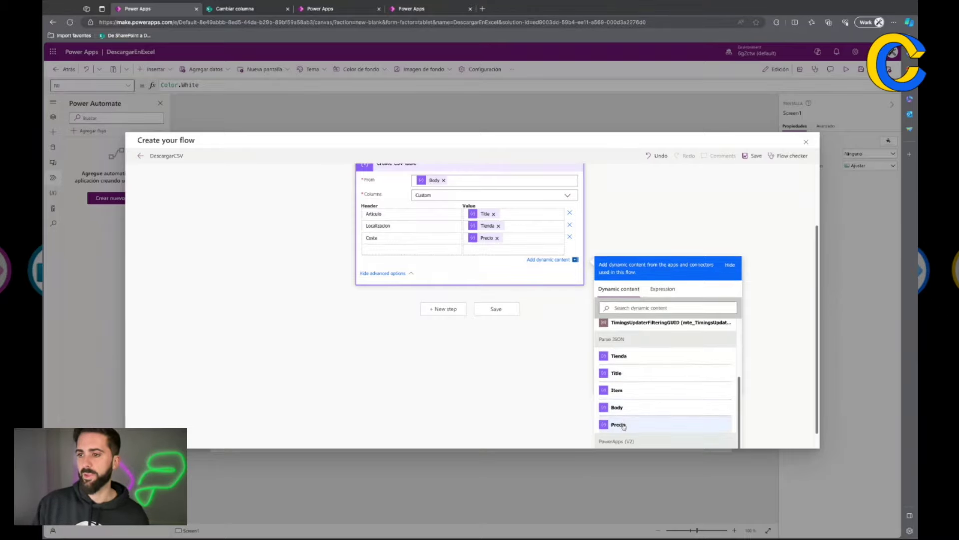
{"action": "left_click", "coordinate": [343, 305]}
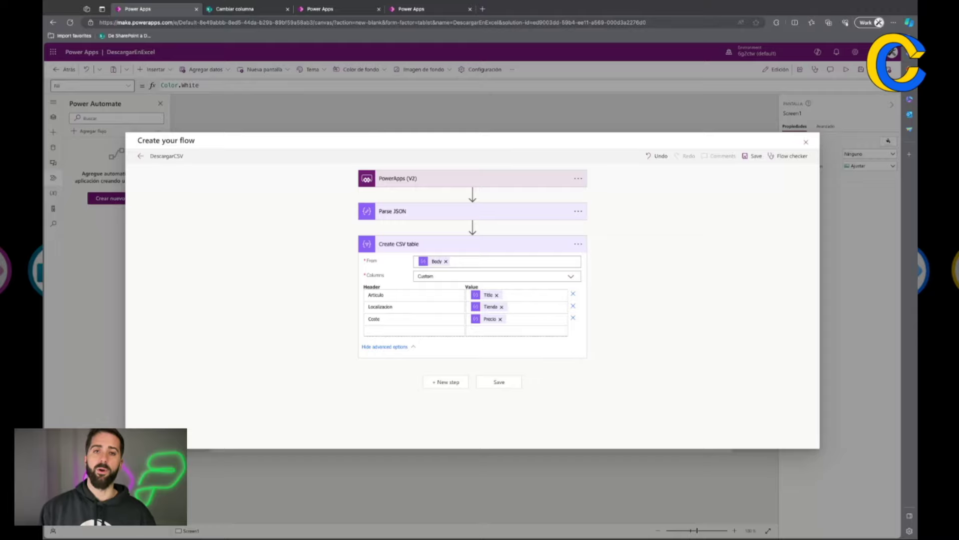
- Add a SharePoint Create file step targeting DemoCursoPowerApps' /Shared Documents folder
{"action": "left_click", "coordinate": [446, 382]}
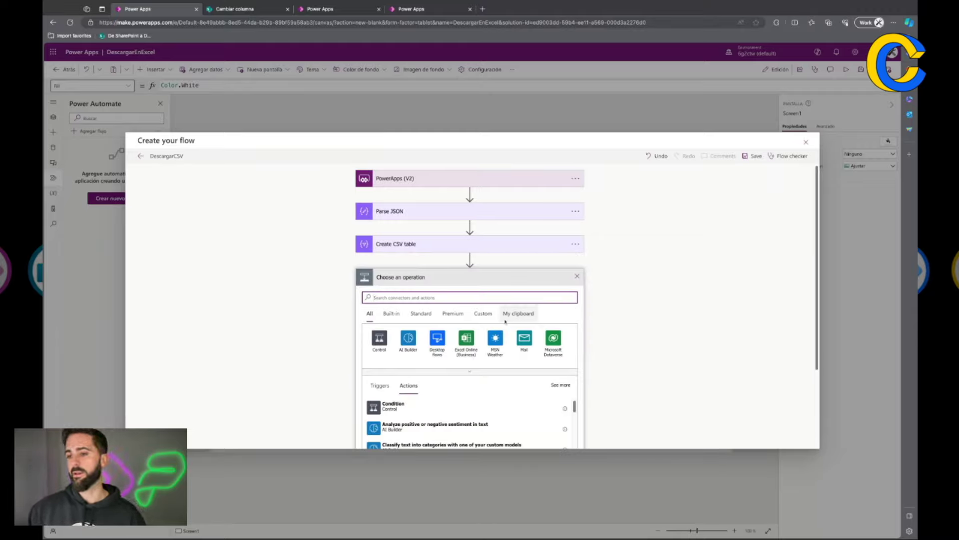
{"action": "type", "text": "sharepoi"}
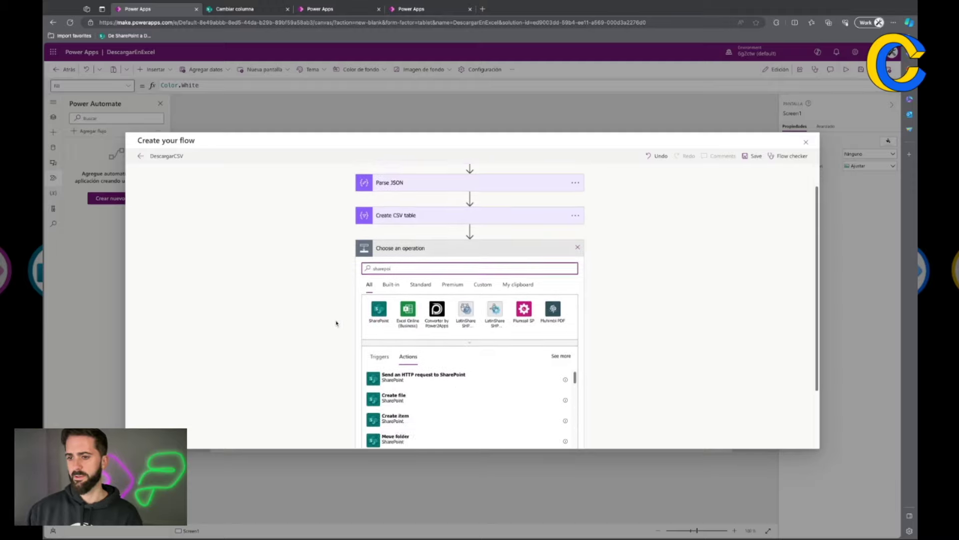
{"action": "scroll", "coordinate": [344, 323], "scroll_direction": "down", "scroll_amount": 3}
{"action": "left_click", "coordinate": [394, 351]}
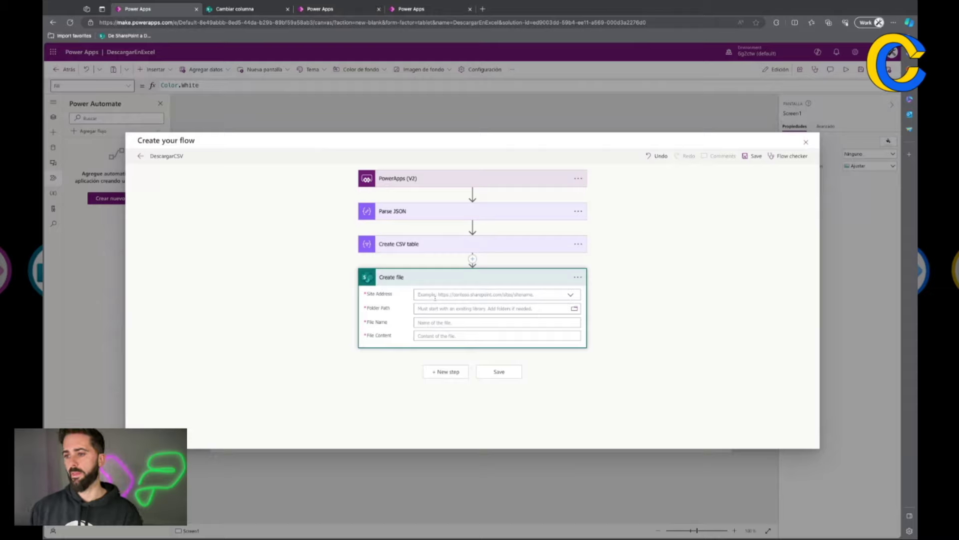
{"action": "left_click", "coordinate": [571, 294]}
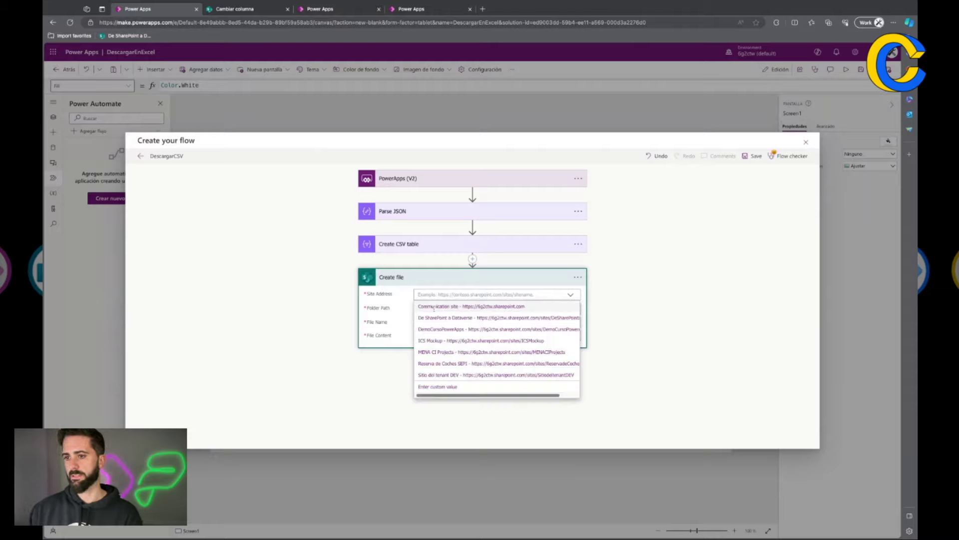
{"action": "left_click", "coordinate": [525, 329]}
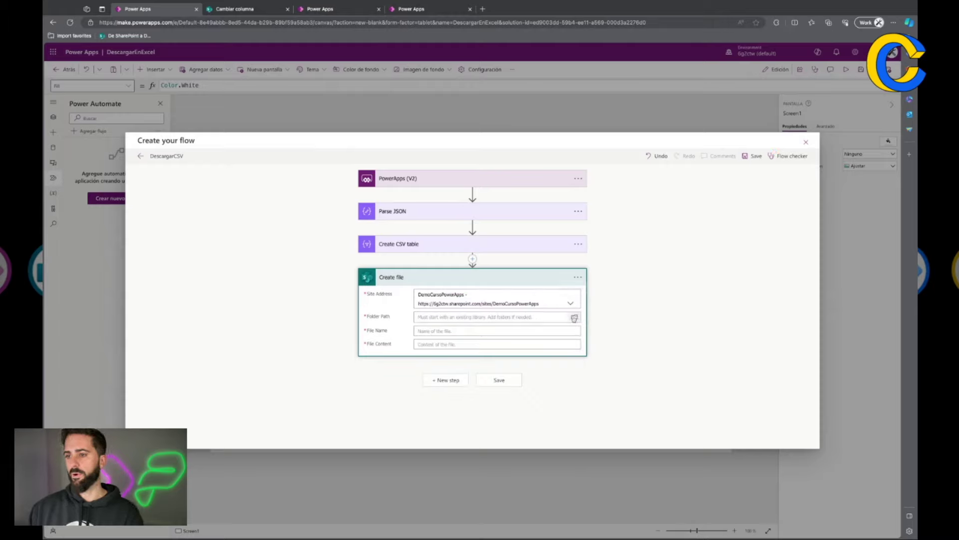
{"action": "left_click", "coordinate": [574, 318]}
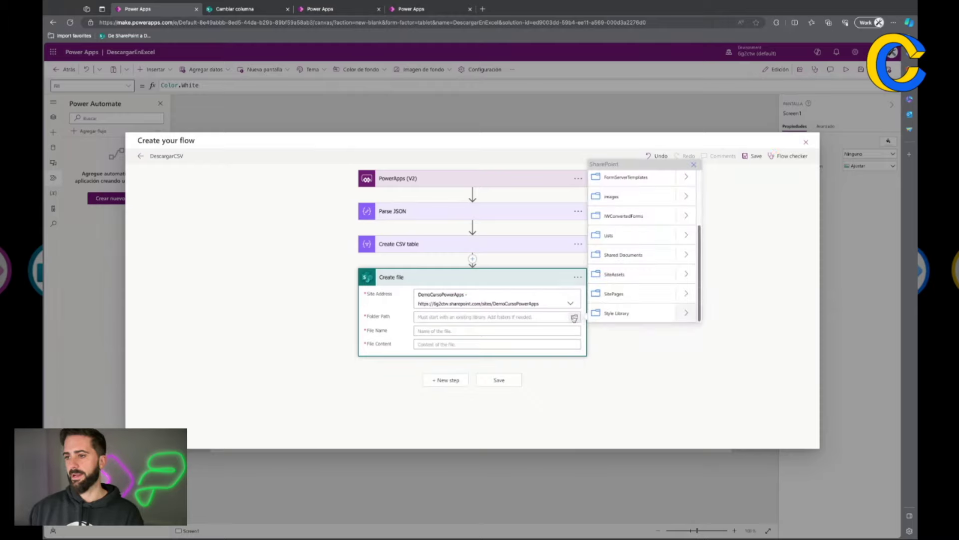
{"action": "left_click", "coordinate": [613, 266]}
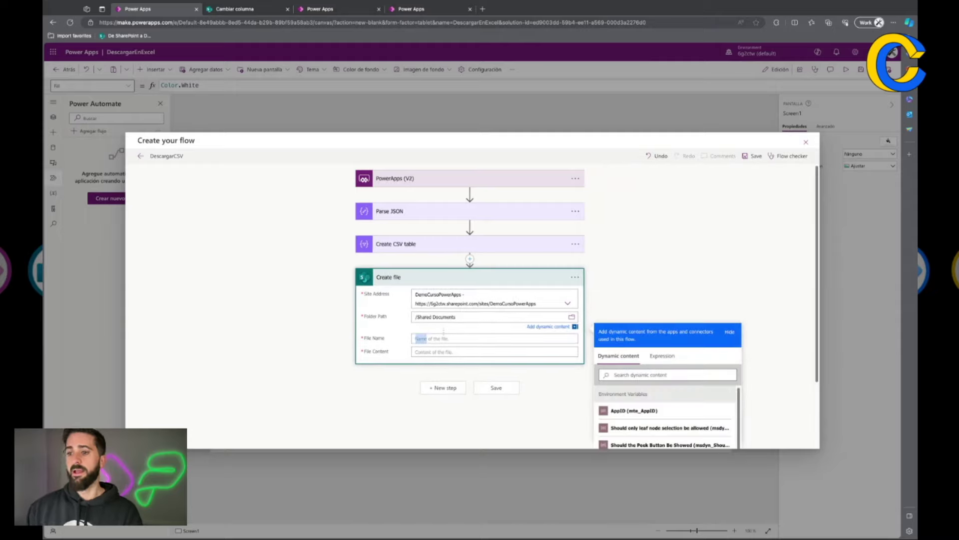
- Set File Name to the expression concat(utcNow(),'.csv')
{"action": "left_click", "coordinate": [453, 339]}
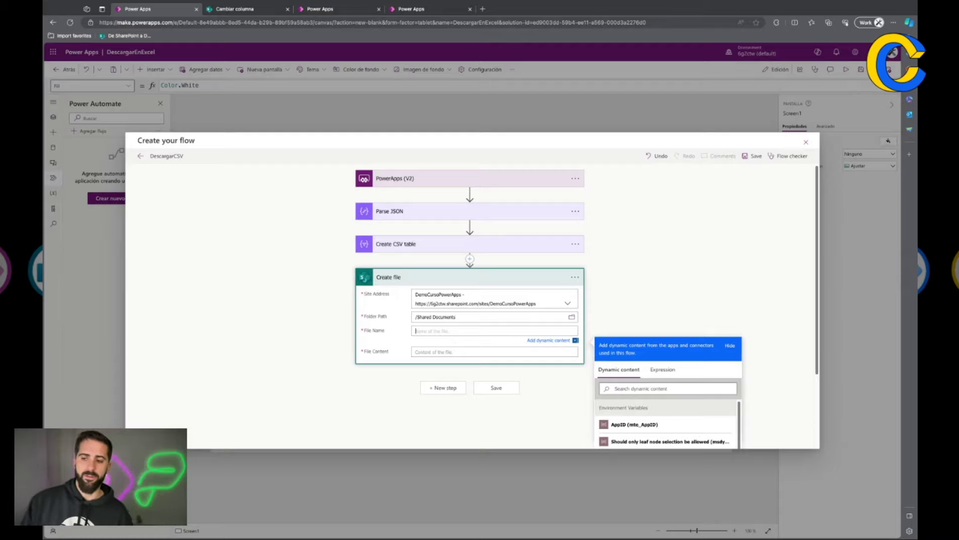
{"action": "left_click", "coordinate": [672, 372]}
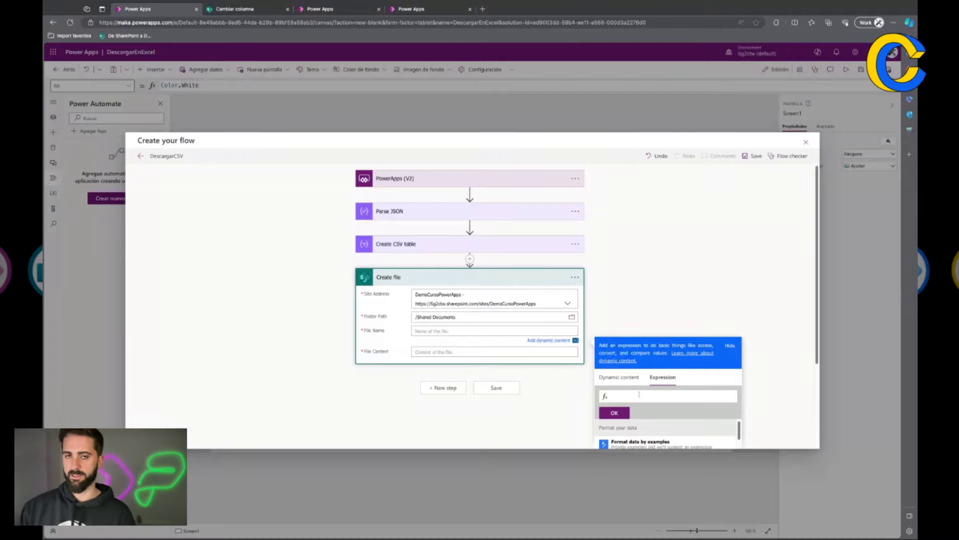
{"action": "type", "text": "utcno"}
{"action": "key", "text": "Tab"}
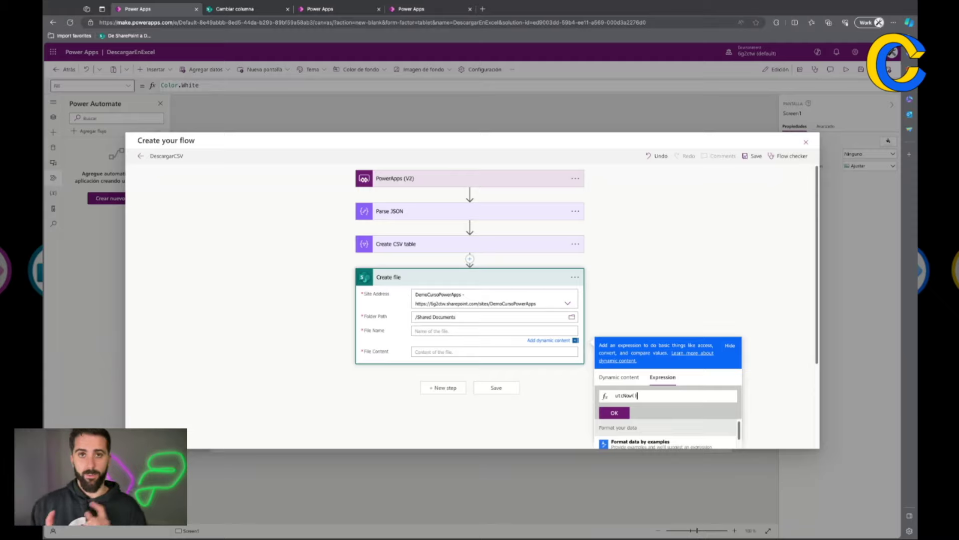
{"action": "key", "text": "ctrl+a"}
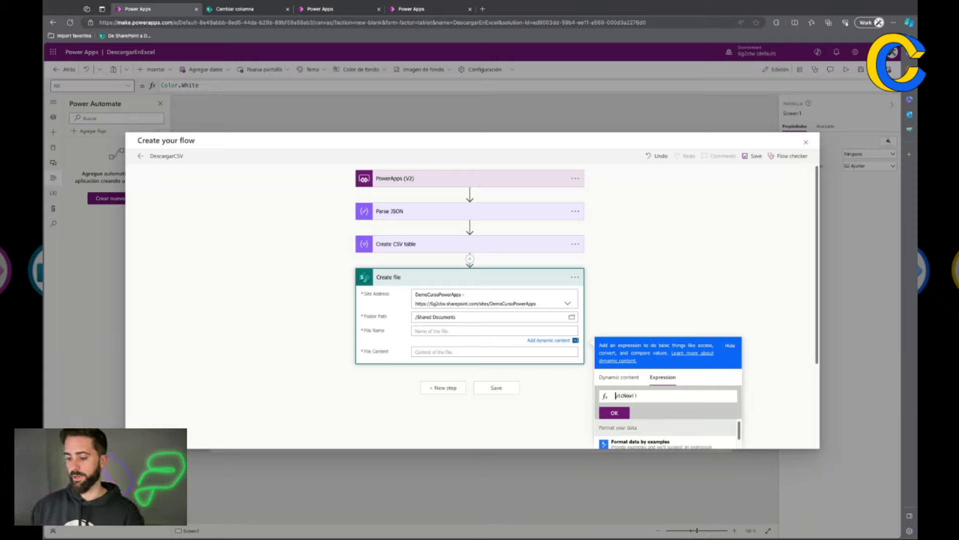
{"action": "type", "text": "concat("}
{"action": "type", "text": "utcNow()"}
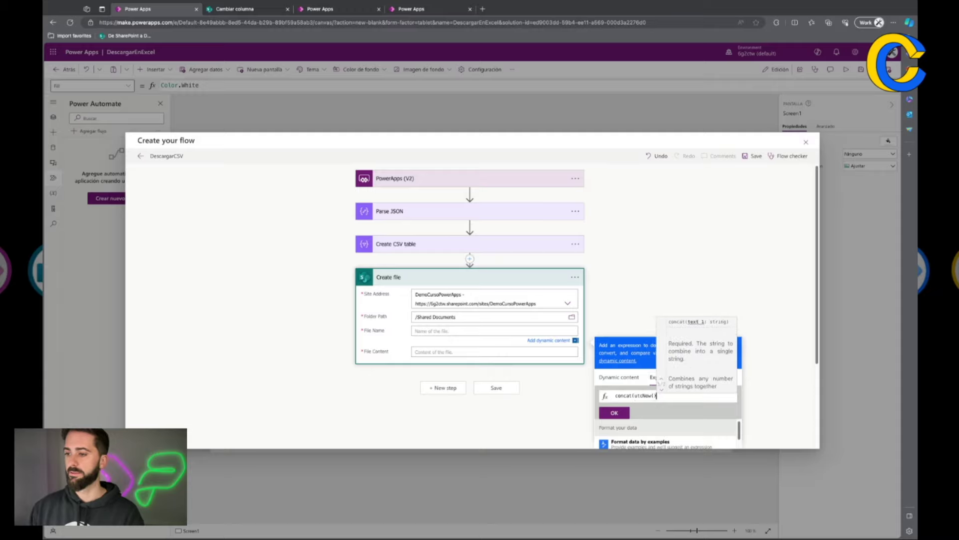
{"action": "type", "text": ","}
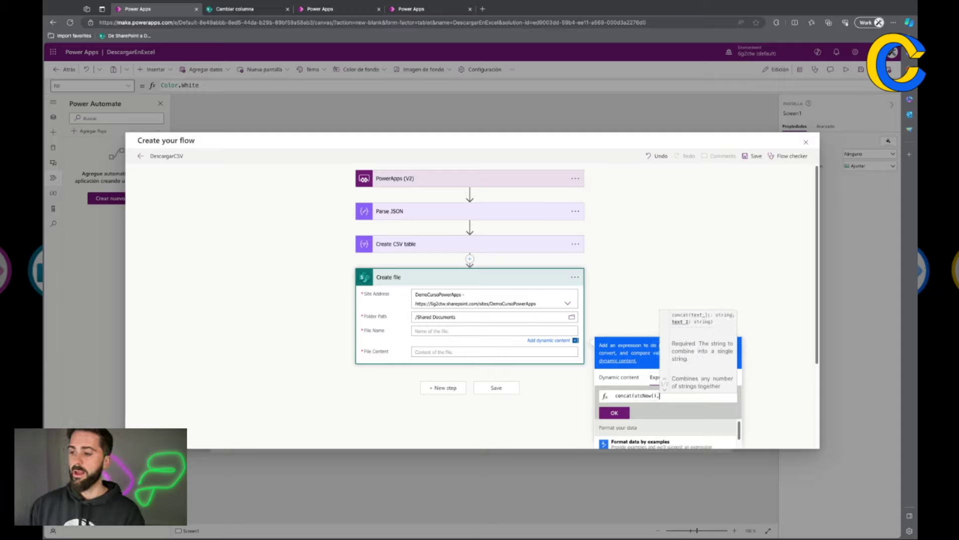
{"action": "type", "text": "''"}
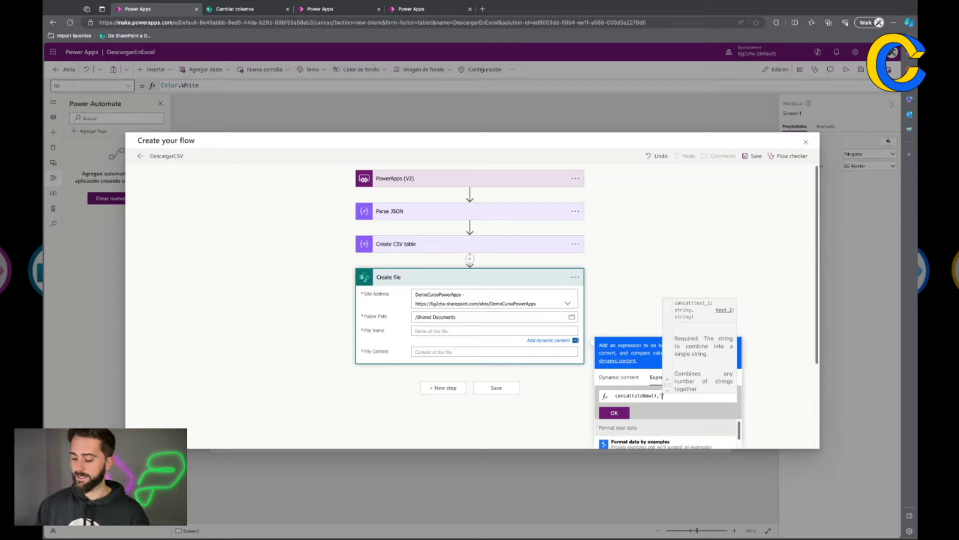
{"action": "type", "text": "."}
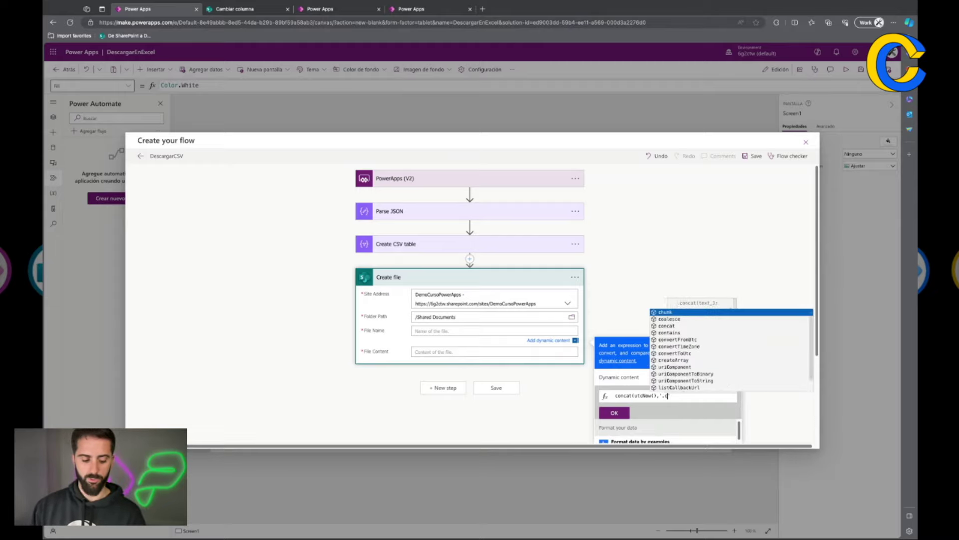
{"action": "type", "text": "csv"}
{"action": "type", "text": ")"}
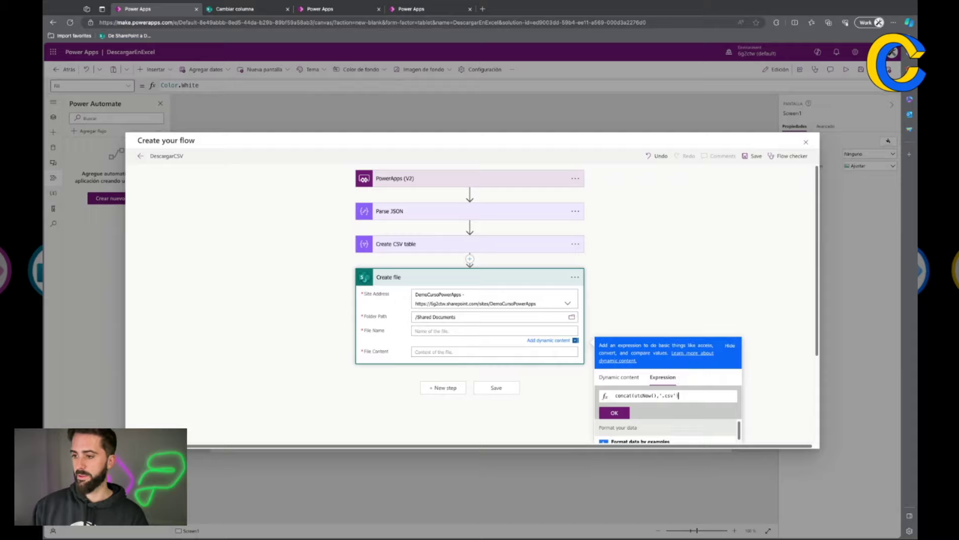
{"action": "left_click", "coordinate": [626, 411]}
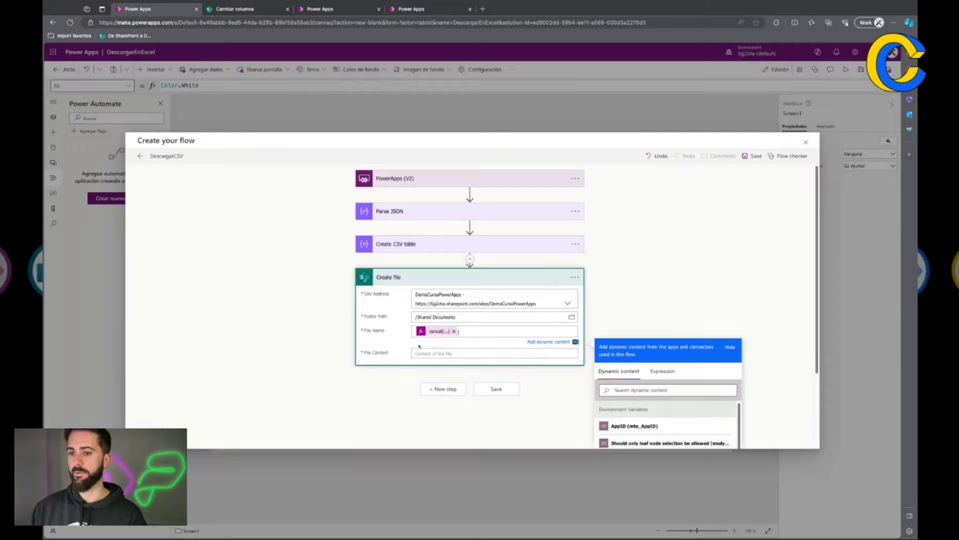
- Set File Content to the Create CSV table Output
{"action": "left_click", "coordinate": [429, 353]}
{"action": "scroll", "coordinate": [636, 371], "scroll_direction": "down", "scroll_amount": 5}
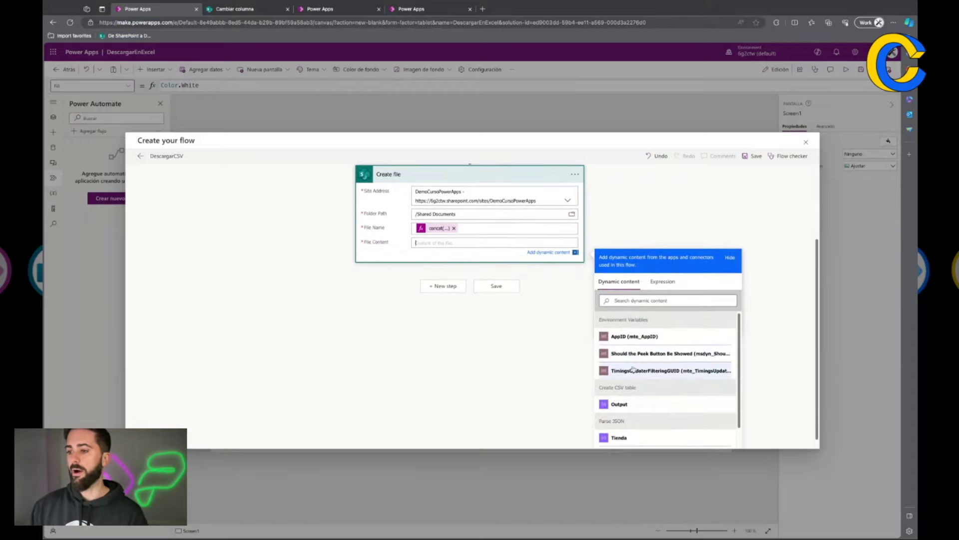
{"action": "scroll", "coordinate": [636, 372], "scroll_direction": "down", "scroll_amount": 1}
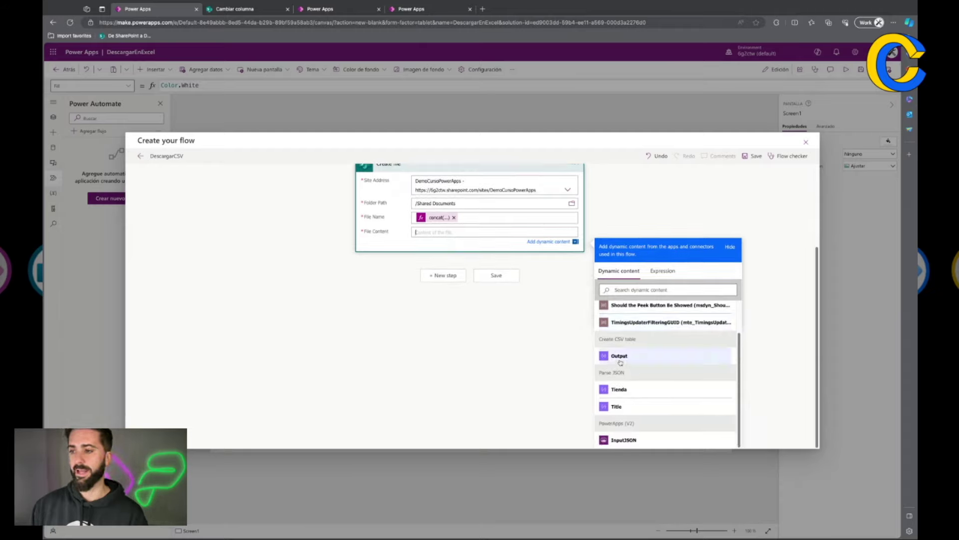
{"action": "left_click", "coordinate": [621, 357]}
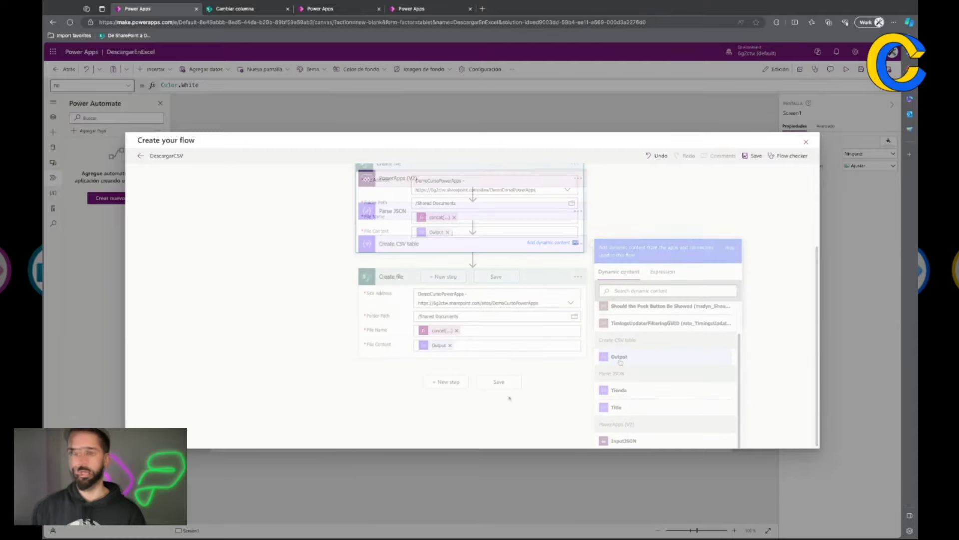
- Add the PowerApps 'Respond to a PowerApp or flow' action after Create file
{"action": "left_click", "coordinate": [445, 386]}
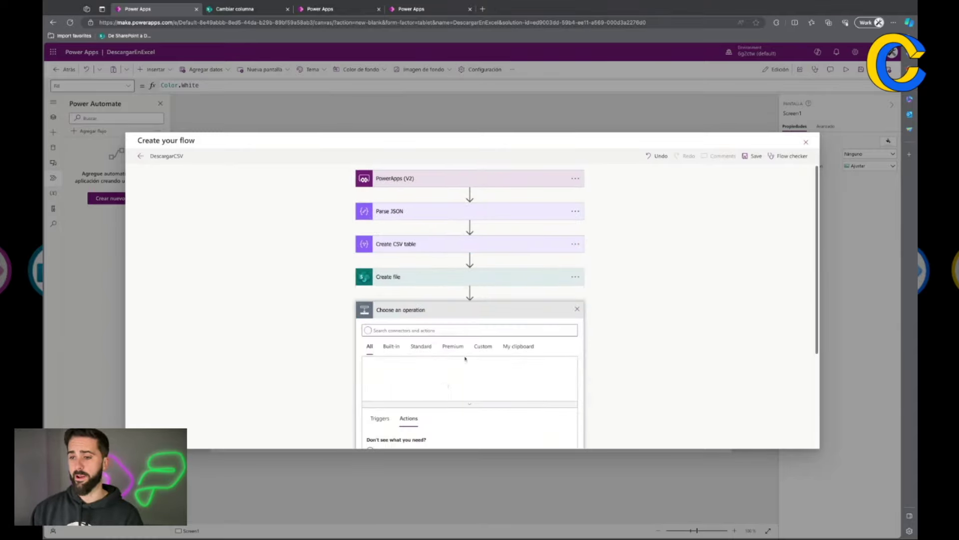
{"action": "type", "text": "res"}
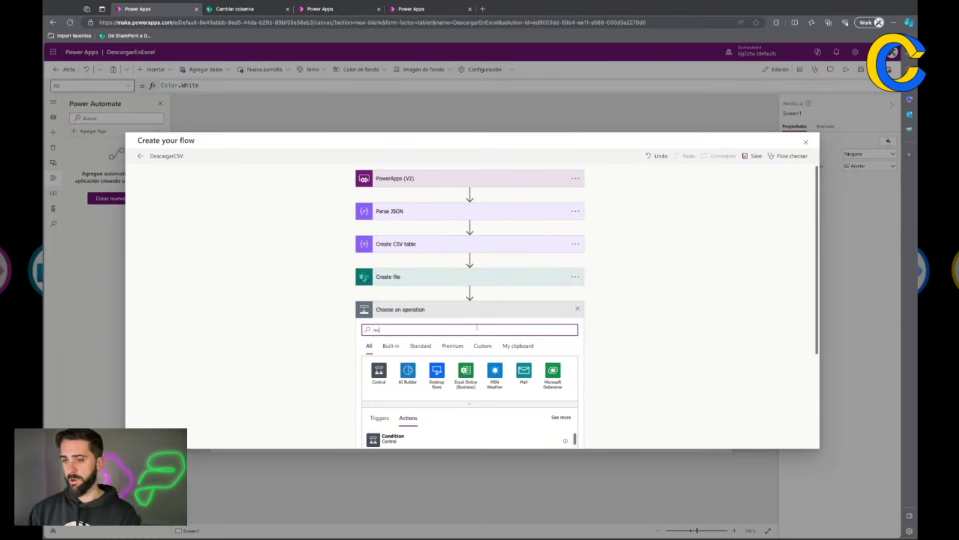
{"action": "type", "text": "pond to"}
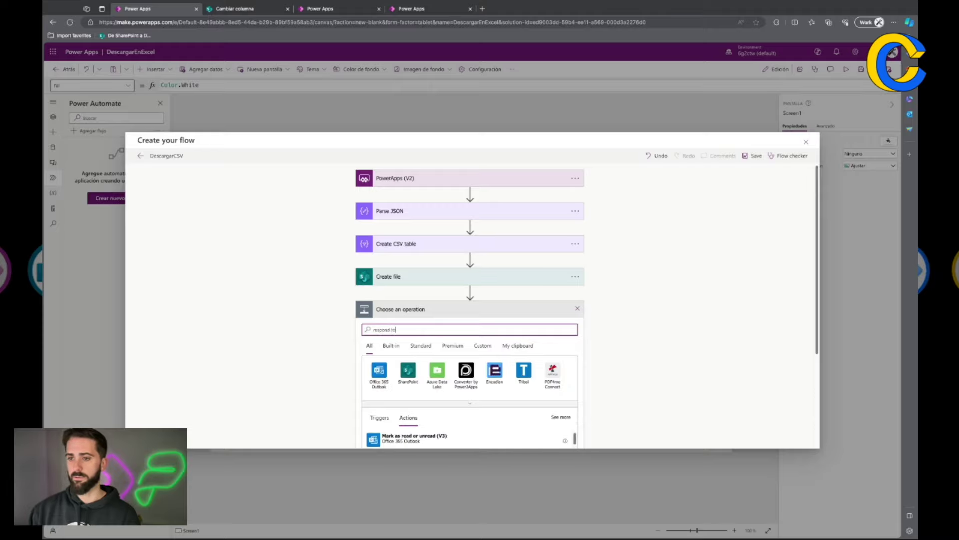
{"action": "scroll", "coordinate": [280, 402], "scroll_direction": "down", "scroll_amount": 3}
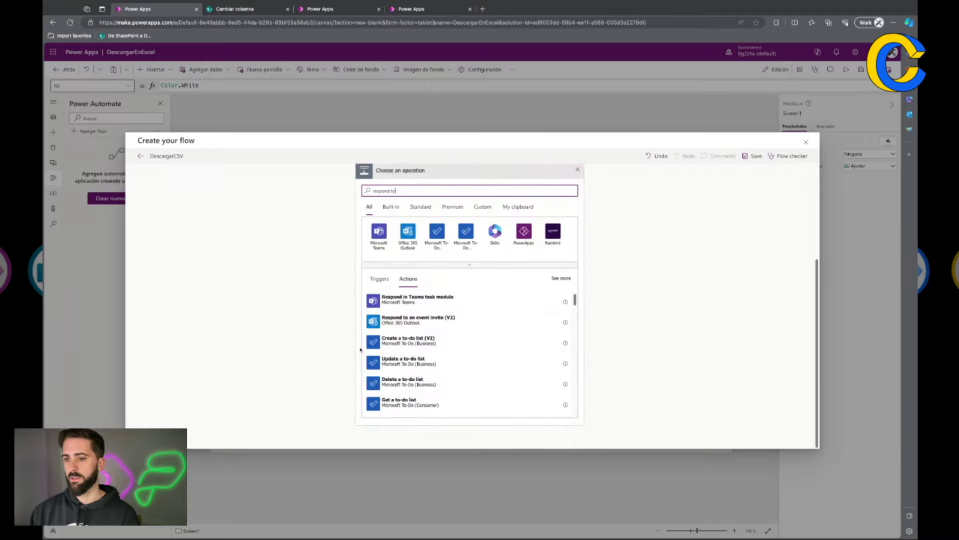
{"action": "left_click", "coordinate": [524, 231]}
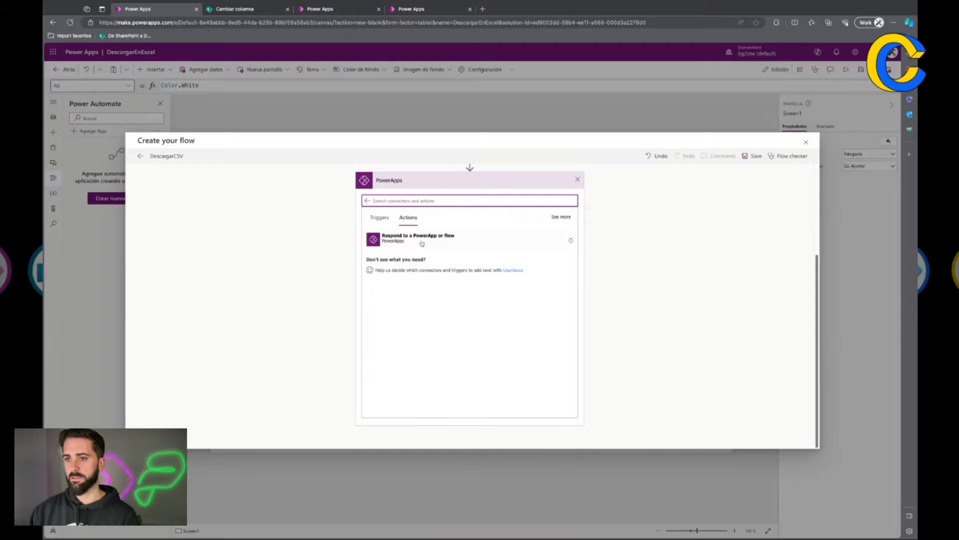
{"action": "left_click", "coordinate": [423, 239]}
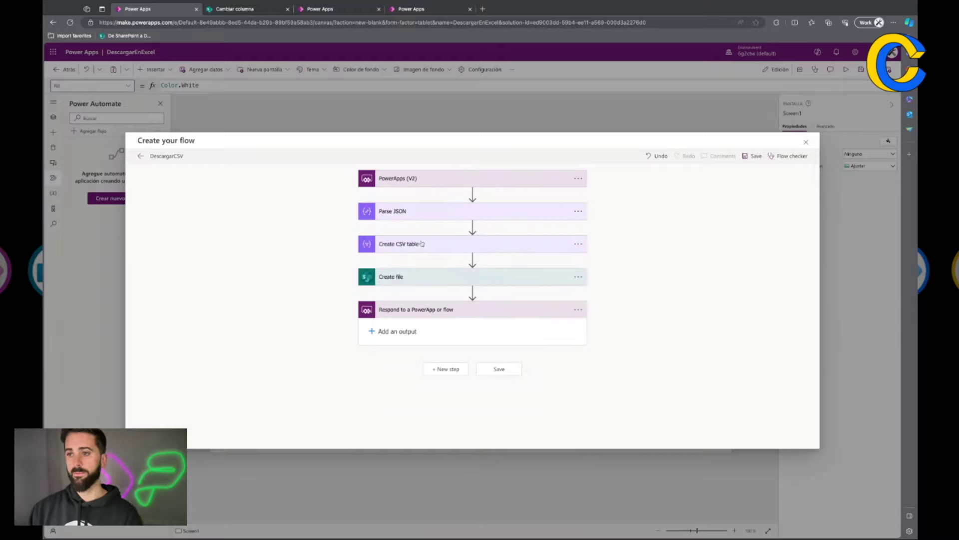
- Add a Text output titled Respuesta to the respond step
{"action": "left_click", "coordinate": [391, 333]}
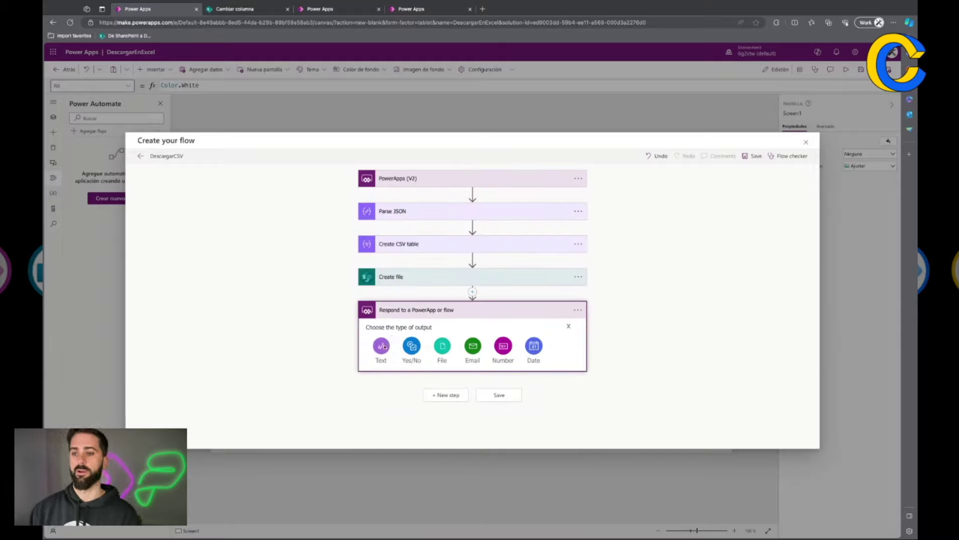
{"action": "left_click", "coordinate": [382, 346]}
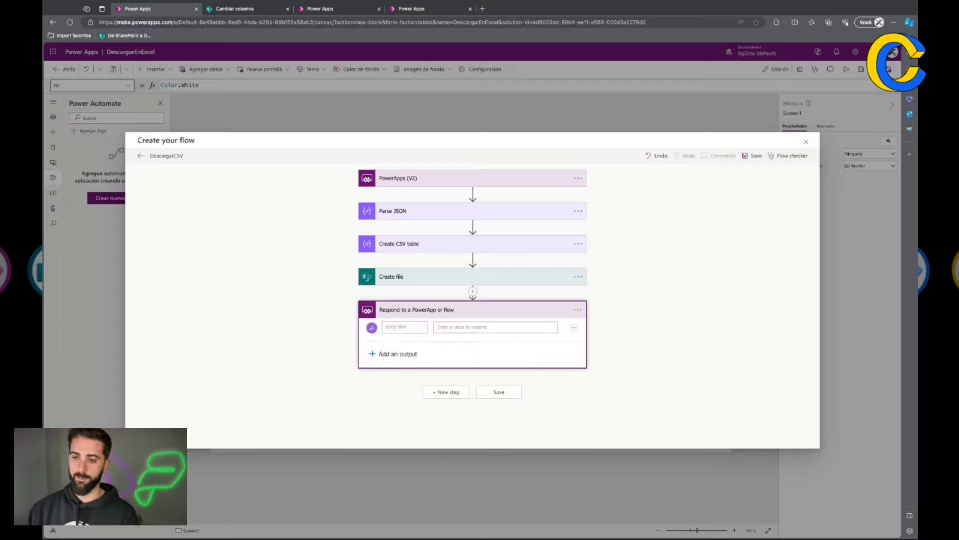
{"action": "left_click", "coordinate": [395, 328]}
{"action": "type", "text": "Respuesta"}
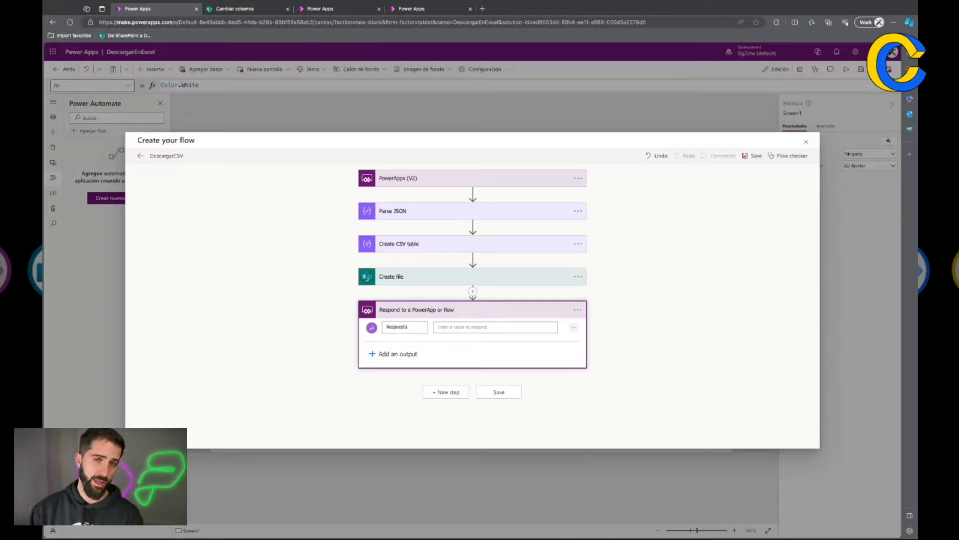
{"action": "left_click", "coordinate": [440, 328]}
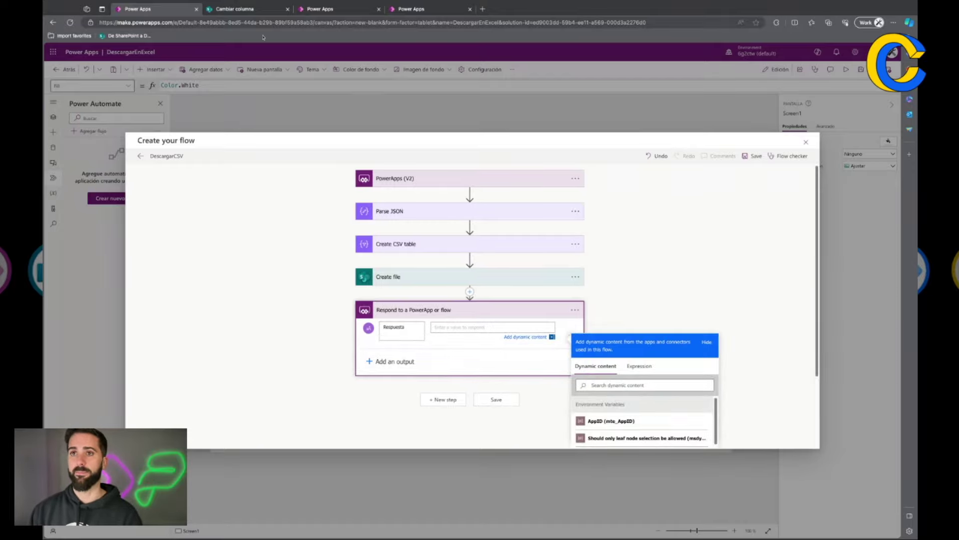
- Copy the DemoCursoPowerApps site URL from SharePoint's address bar into Respuesta's value
{"action": "left_click", "coordinate": [246, 10]}
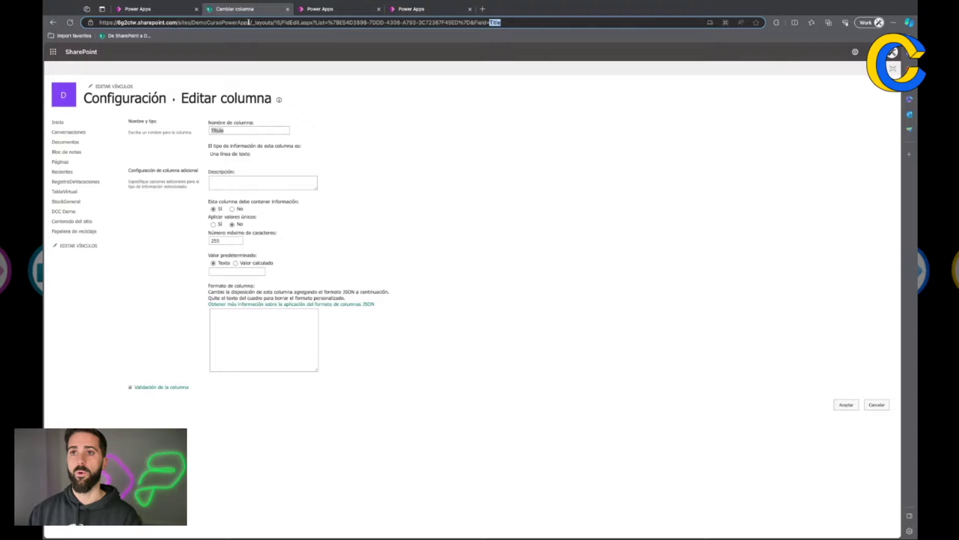
{"action": "left_click_drag", "start_coordinate": [251, 22], "coordinate": [109, 17]}
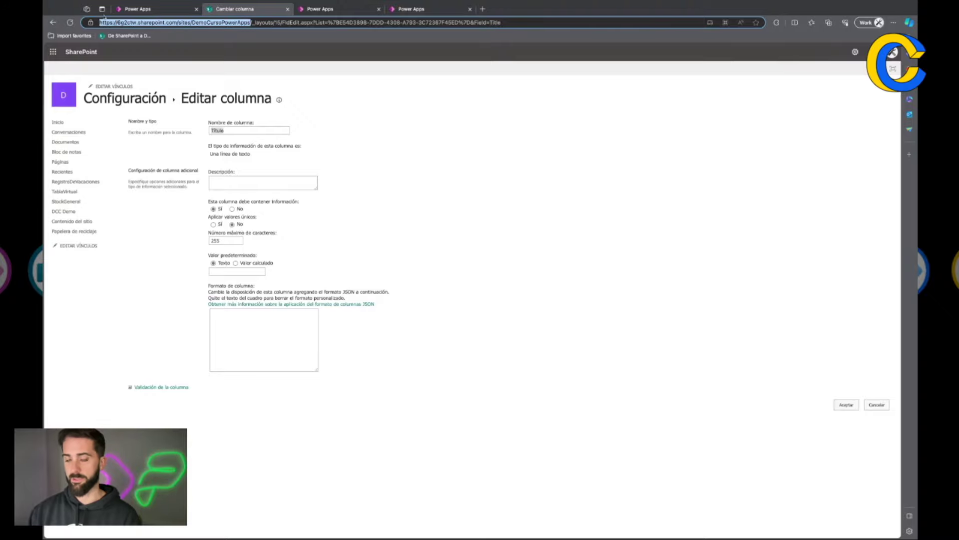
{"action": "key", "text": "ctrl+c"}
{"action": "left_click", "coordinate": [138, 9]}
{"action": "key", "text": "ctrl+v"}
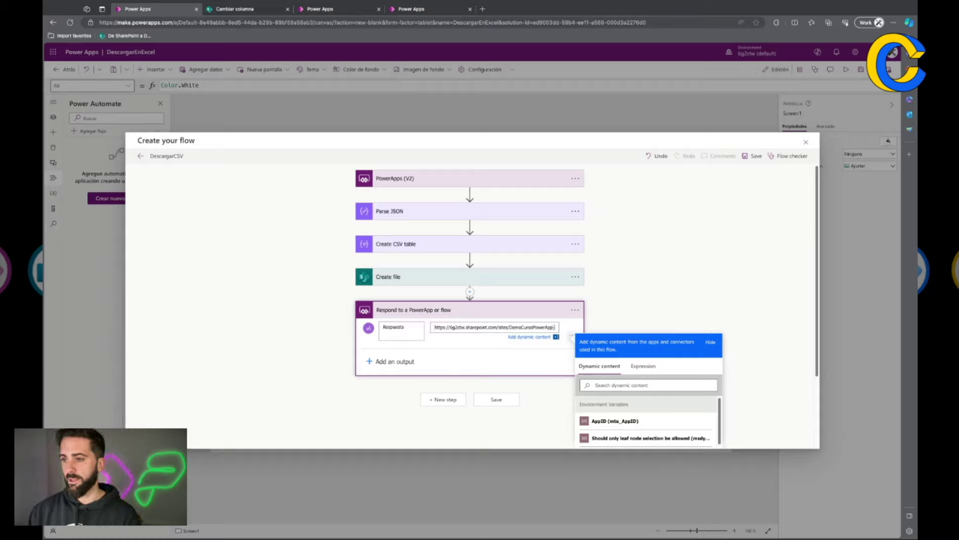
- Append Create file's Path dynamic content after the site URL in Respuesta
{"action": "left_click", "coordinate": [491, 360]}
{"action": "left_click", "coordinate": [547, 327]}
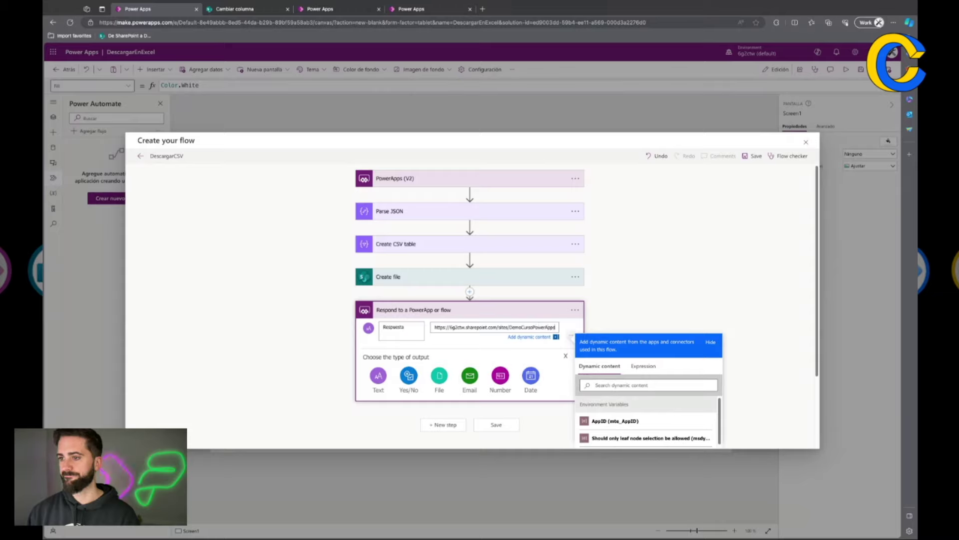
{"action": "scroll", "coordinate": [689, 308], "scroll_direction": "down", "scroll_amount": 2}
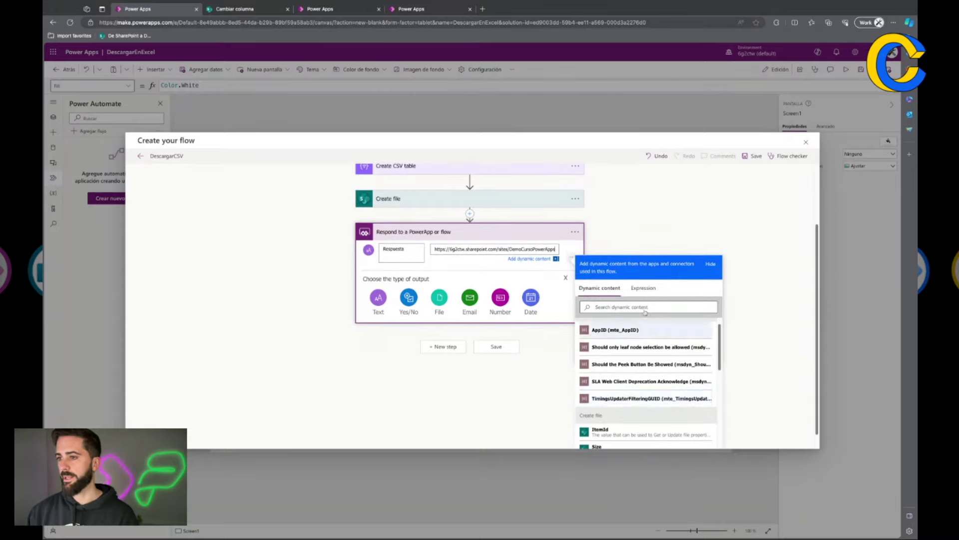
{"action": "left_click", "coordinate": [647, 307]}
{"action": "type", "text": "path"}
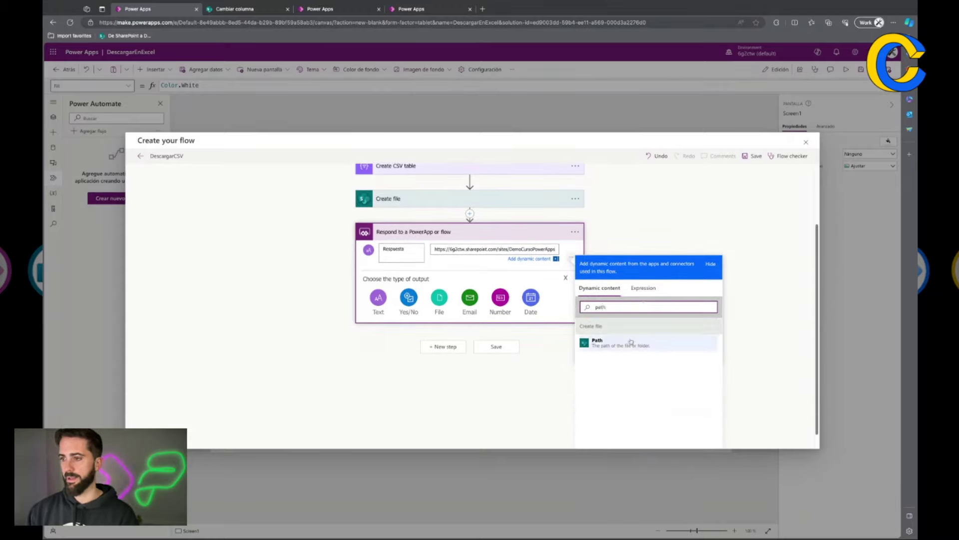
{"action": "left_click", "coordinate": [631, 344]}
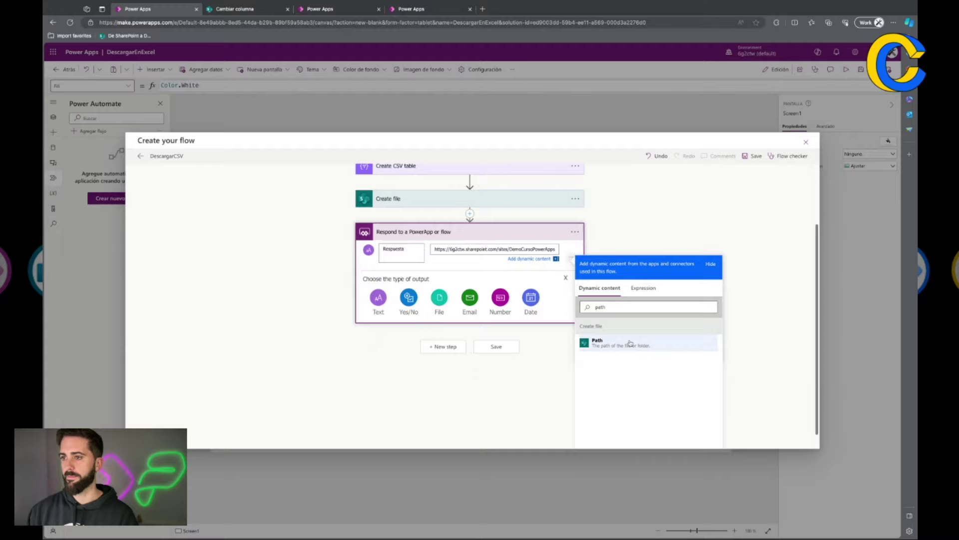
{"action": "left_click", "coordinate": [655, 210]}
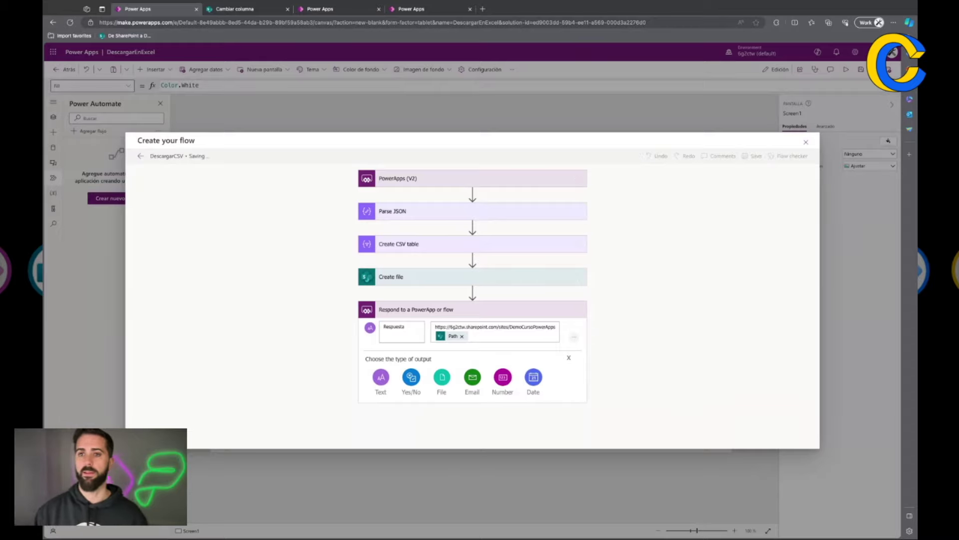
- Add the DescargarCSV flow to the app and start a second Set after Button1's OnSelect formula
{"action": "left_click", "coordinate": [753, 156]}
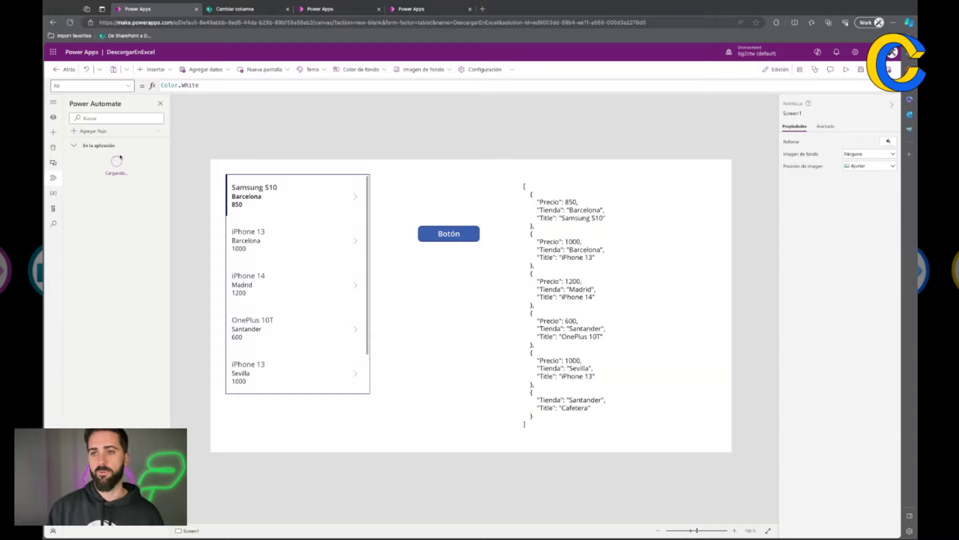
{"action": "left_click", "coordinate": [445, 228]}
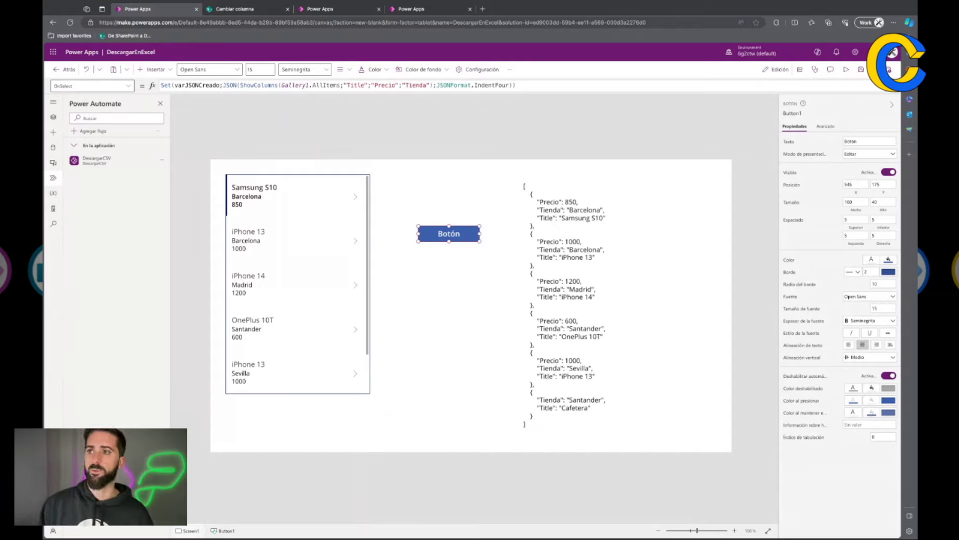
{"action": "left_click", "coordinate": [523, 86]}
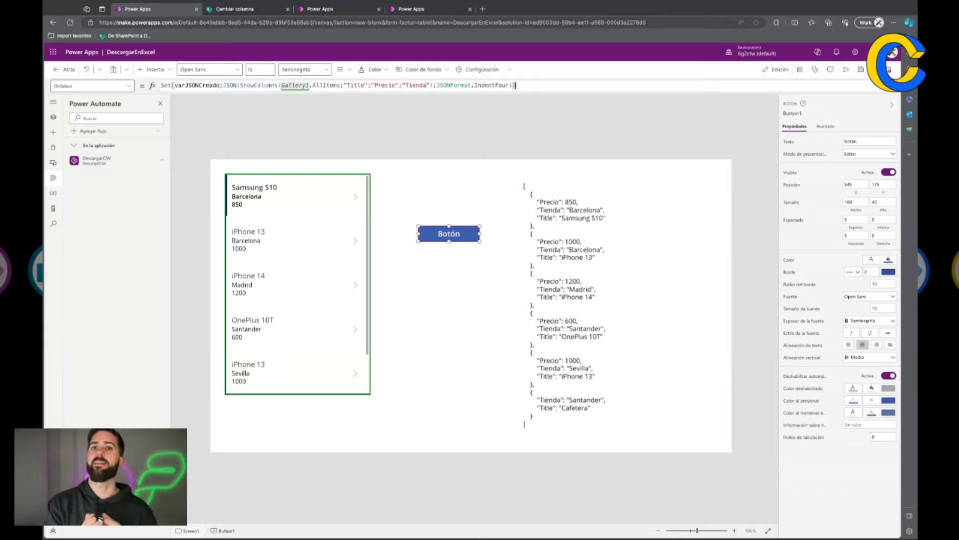
{"action": "type", "text": ";;"}
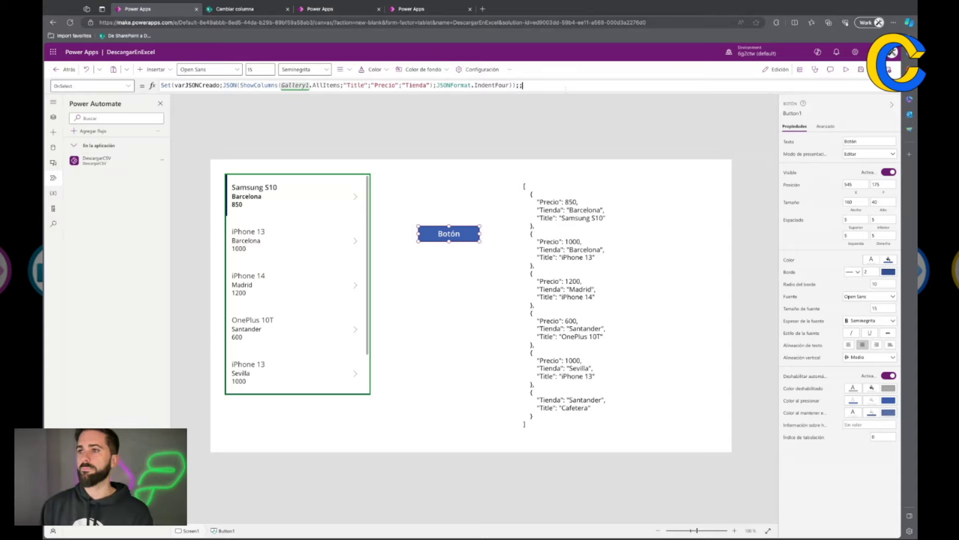
{"action": "type", "text": "set"}
- Complete Set(varRespuesta;DescargarCSV.Run(varJSONCreado).respuesta) in Button1's OnSelect
{"action": "key", "text": "Tab"}
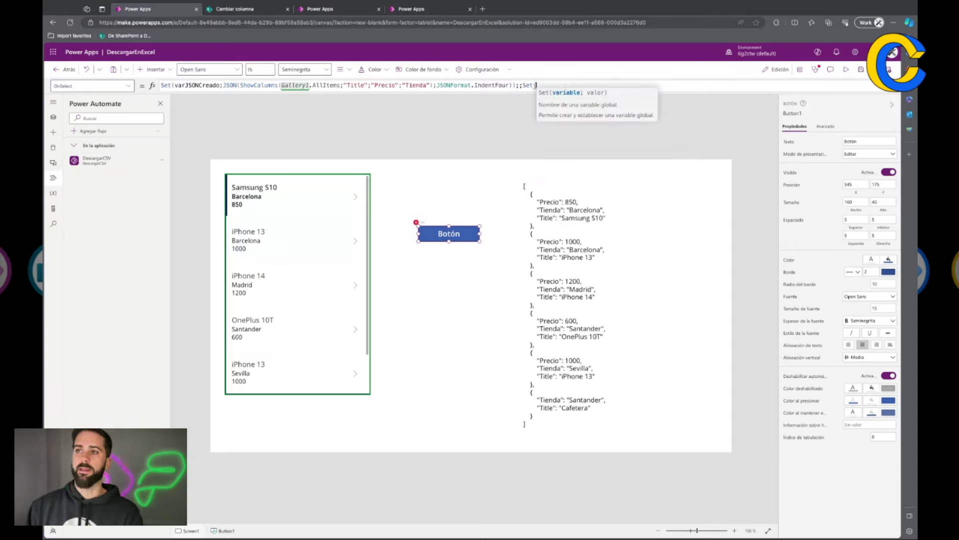
{"action": "type", "text": "varRes"}
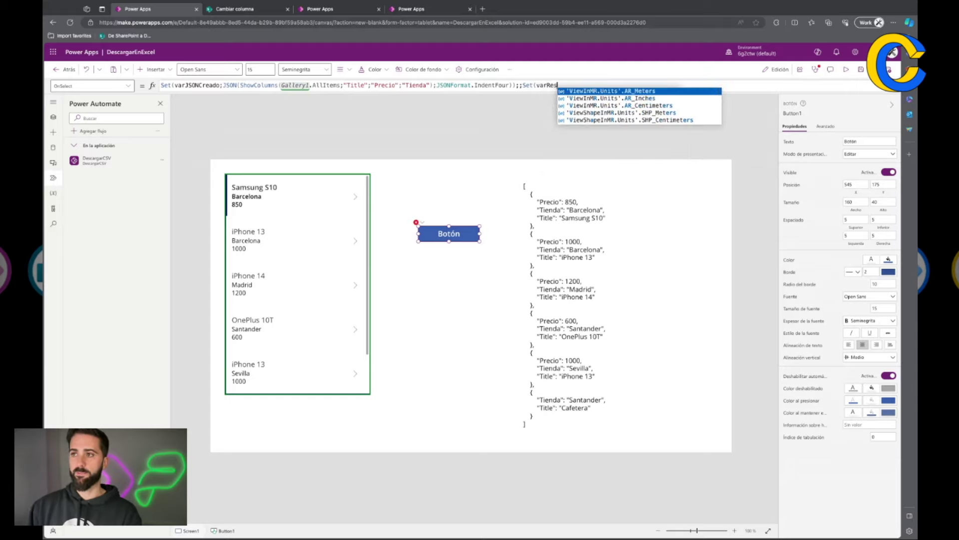
{"action": "type", "text": "puesta;"}
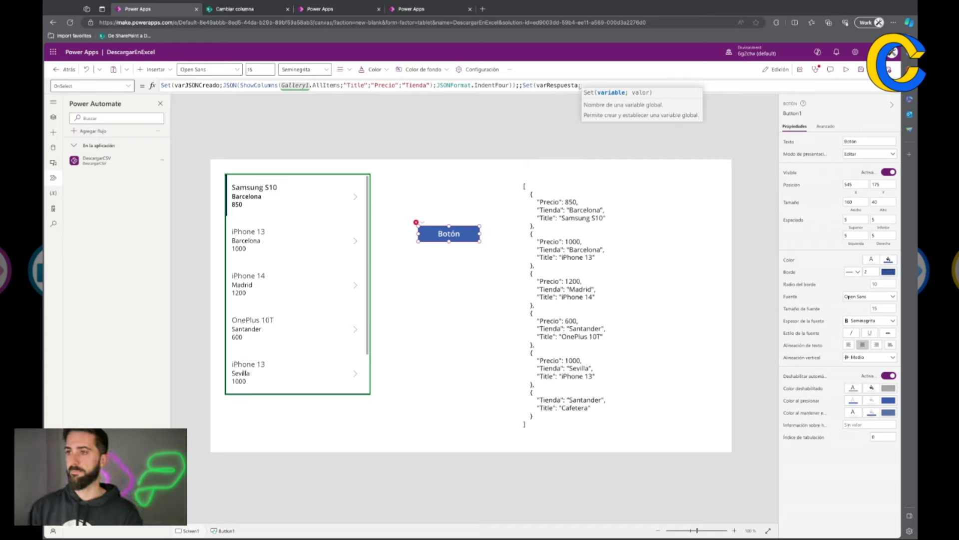
{"action": "type", "text": "run"}
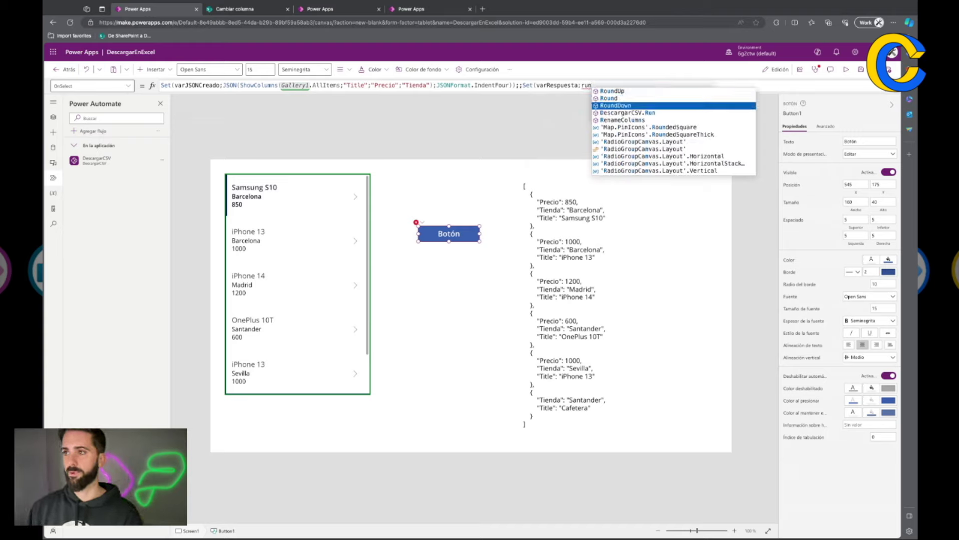
{"action": "key", "text": "Down"}
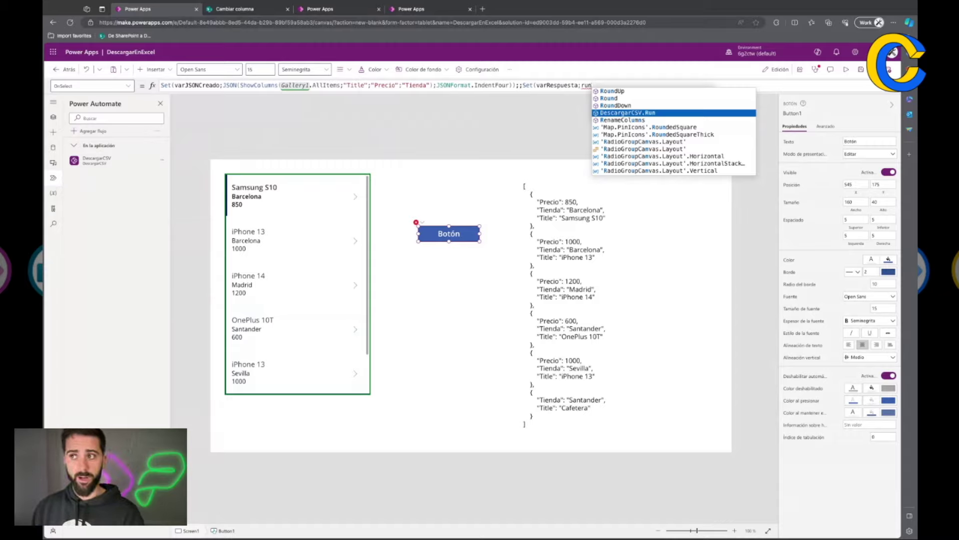
{"action": "key", "text": "Tab"}
{"action": "type", "text": "("}
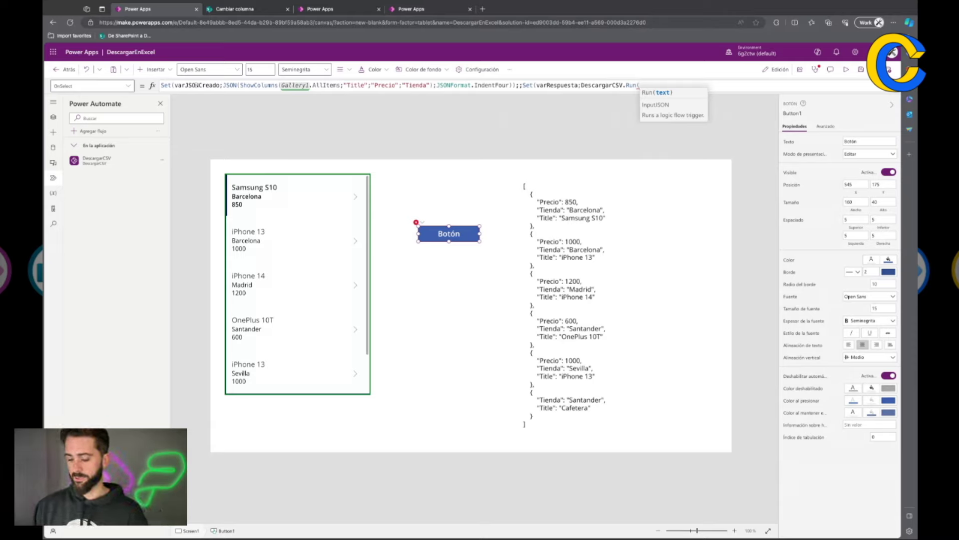
{"action": "type", "text": "varJSONCreado"}
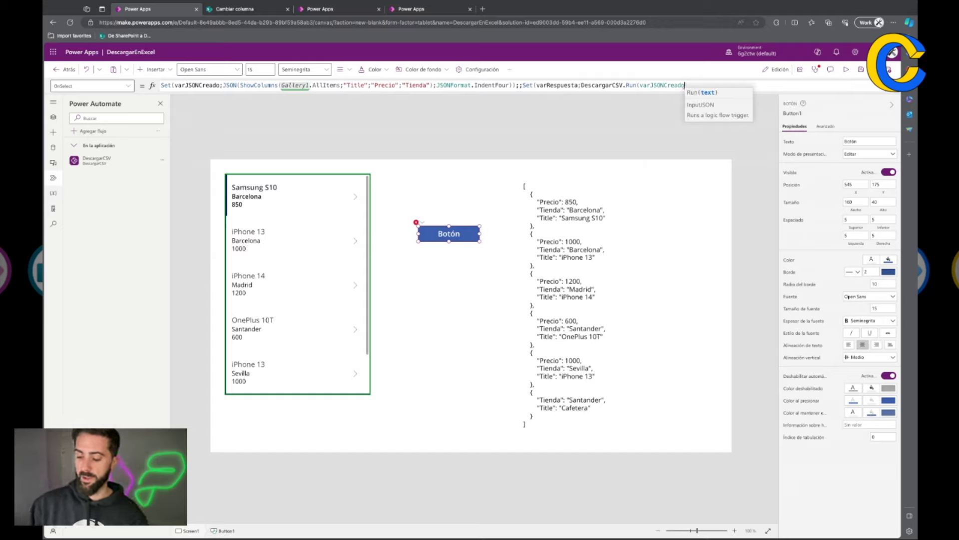
{"action": "type", "text": ")"}
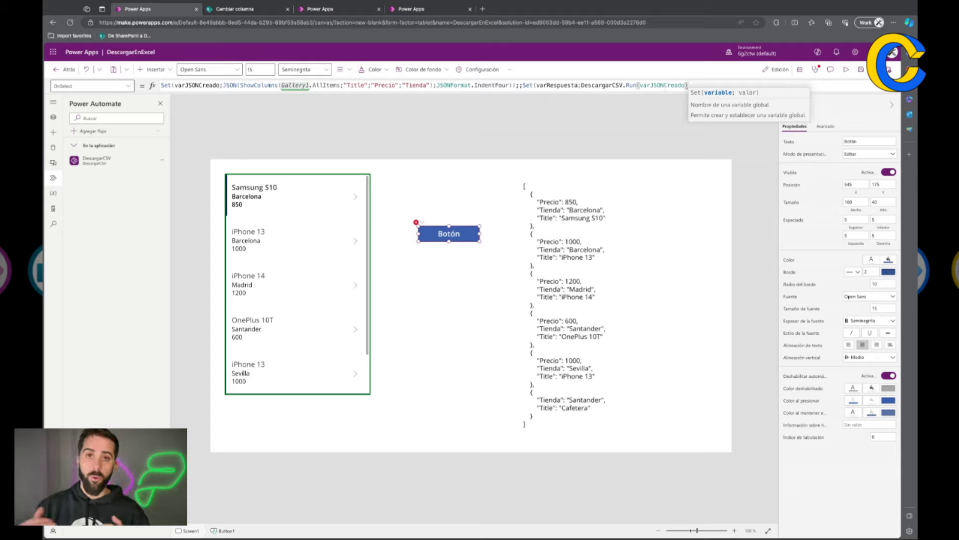
{"action": "type", "text": "."}
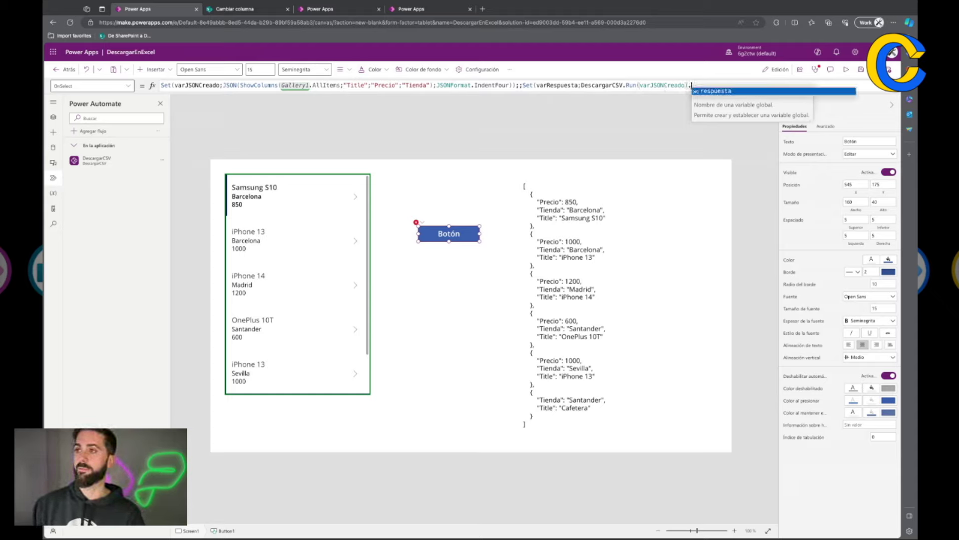
{"action": "type", "text": "re"}
{"action": "type", "text": "e"}
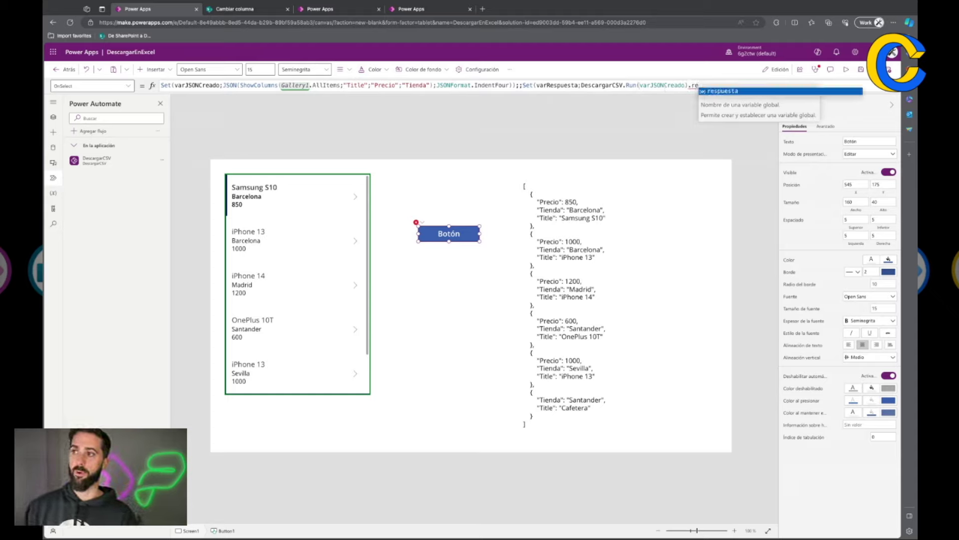
{"action": "key", "text": "Tab"}
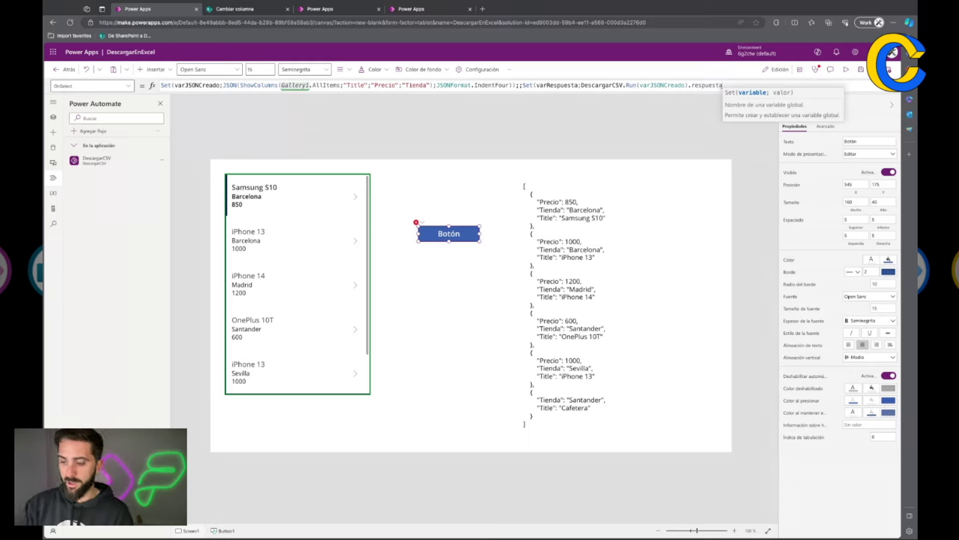
{"action": "type", "text": ")"}
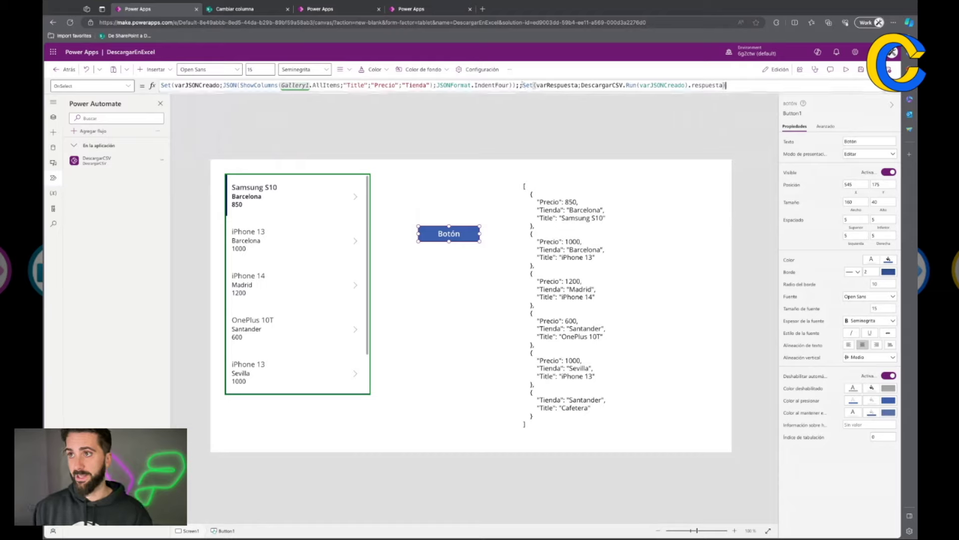
- Check that the flow call's respuesta output evaluates to text
{"action": "left_click_drag", "start_coordinate": [522, 85], "coordinate": [685, 85]}
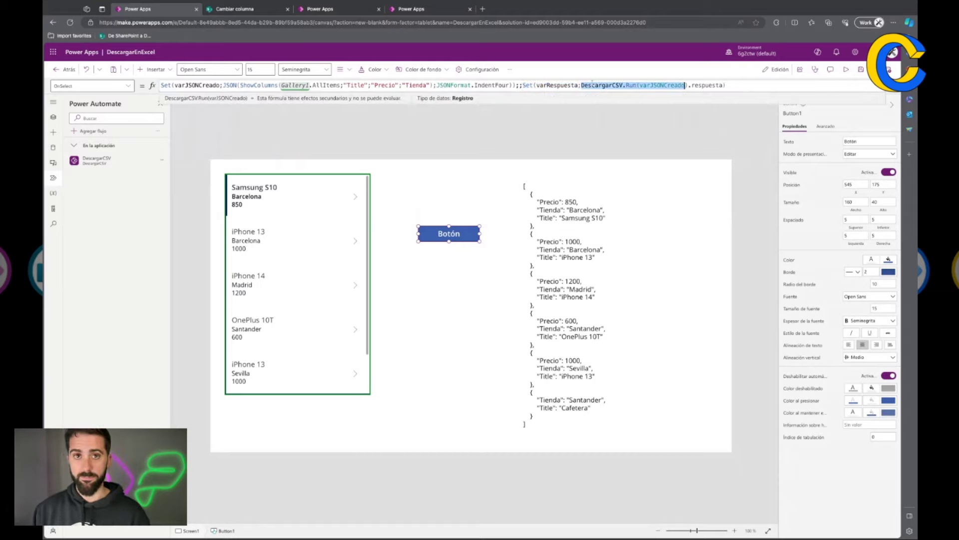
{"action": "left_click_drag", "start_coordinate": [685, 85], "coordinate": [724, 85]}
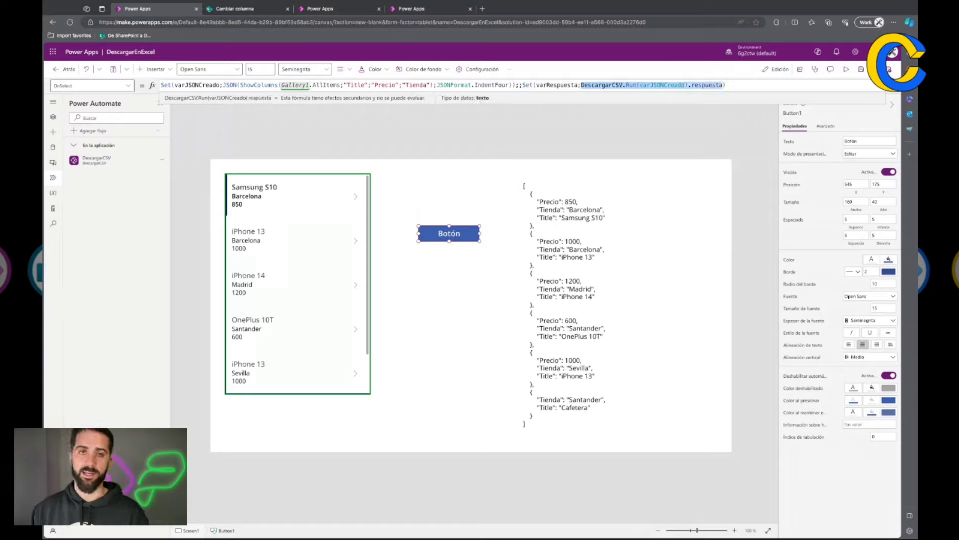
{"action": "left_click", "coordinate": [726, 84]}
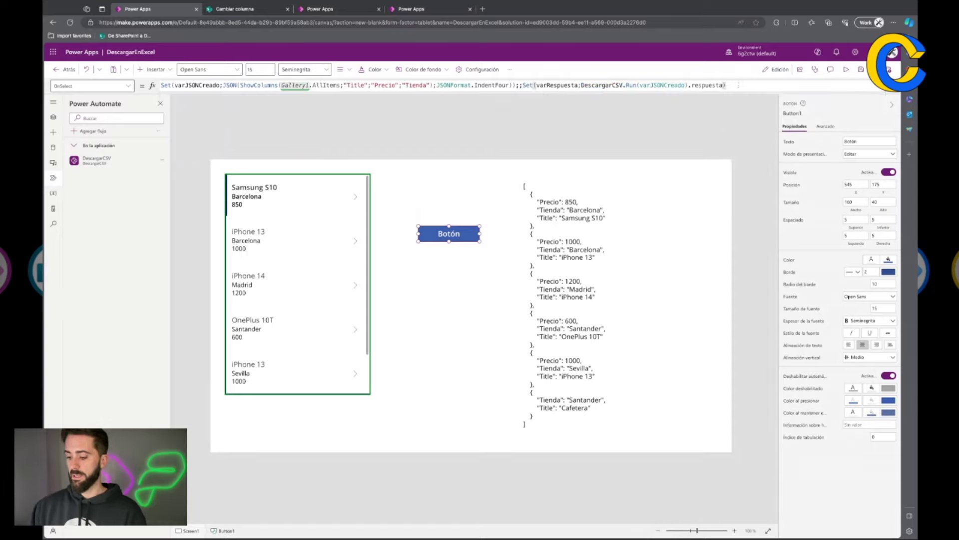
- Append Download(varRespuesta) to OnSelect, then preview the app and press Botón
{"action": "type", "text": ";;Down"}
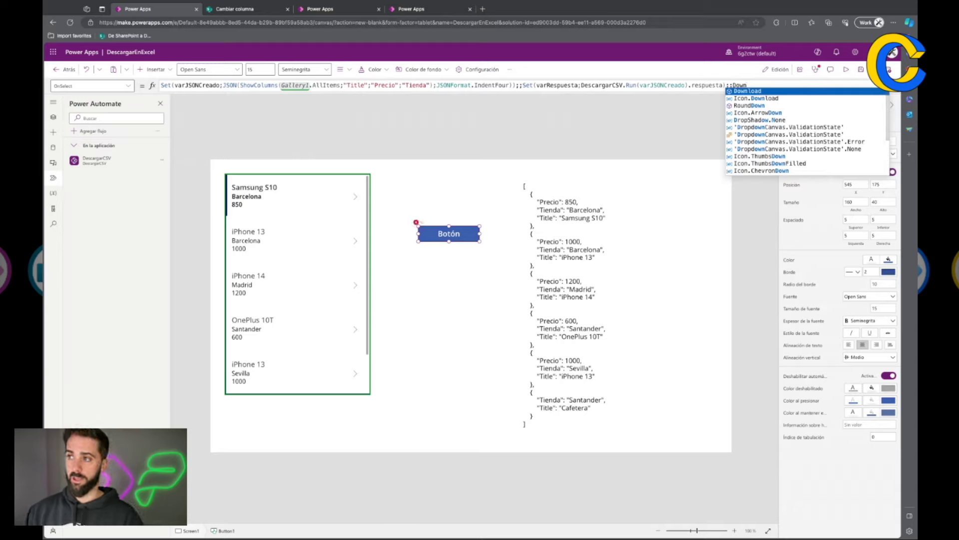
{"action": "key", "text": "Tab"}
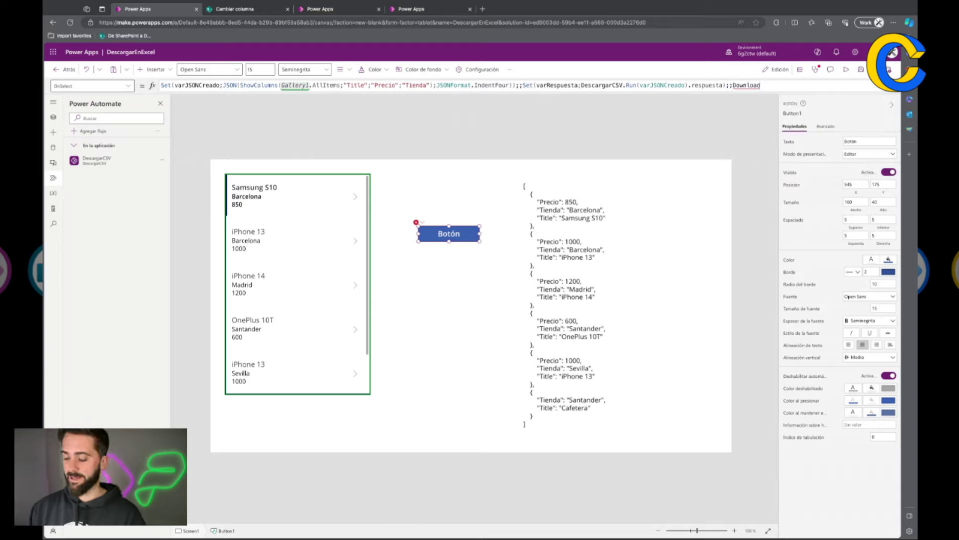
{"action": "type", "text": "("}
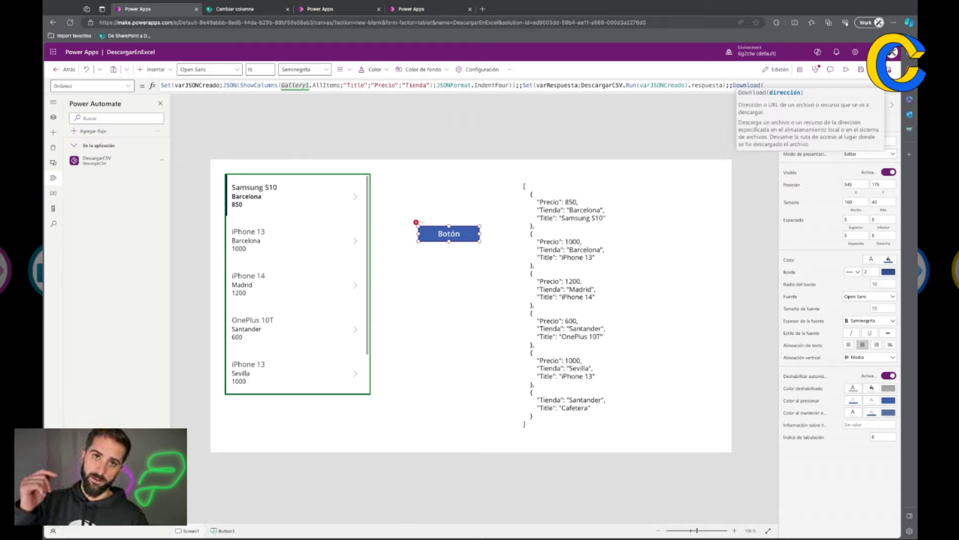
{"action": "type", "text": "var"}
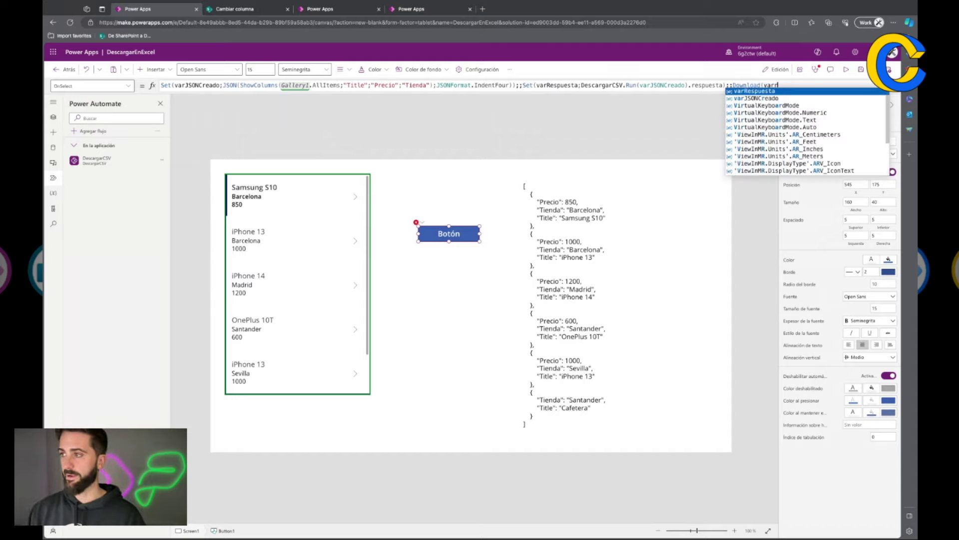
{"action": "key", "text": "Tab"}
{"action": "type", "text": ")"}
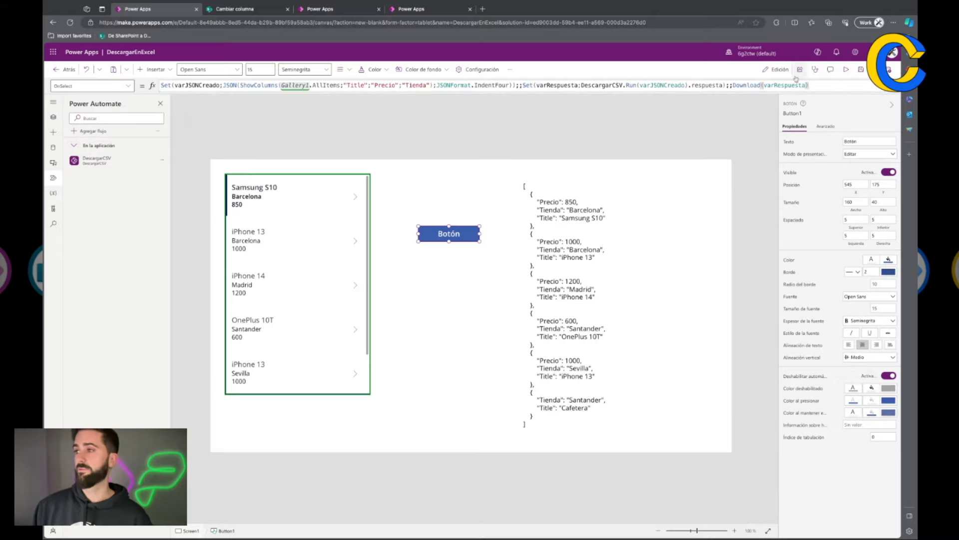
{"action": "left_click", "coordinate": [846, 69]}
{"action": "left_click", "coordinate": [441, 185]}
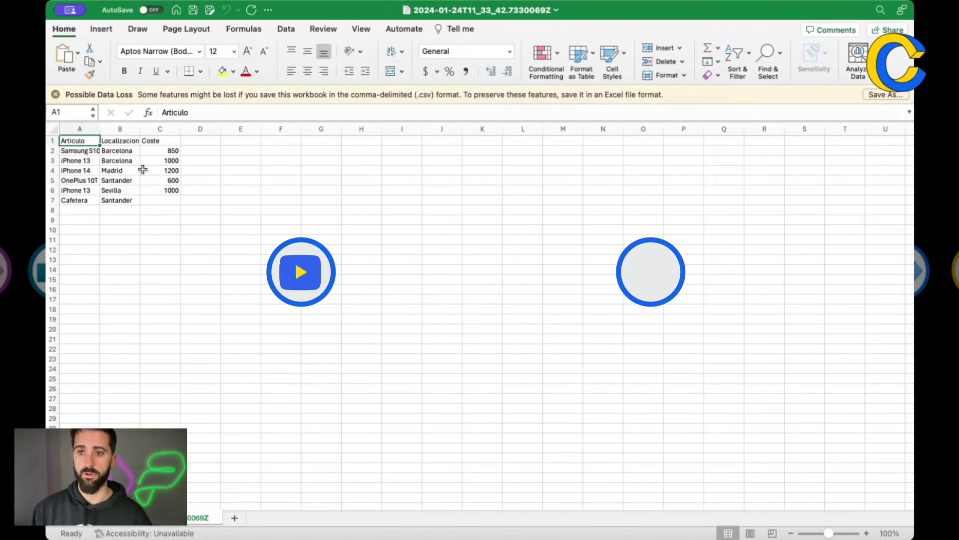
{"action": "left_click", "coordinate": [87, 151]}
{"action": "left_click", "coordinate": [114, 151]}
{"action": "left_click", "coordinate": [161, 160]}
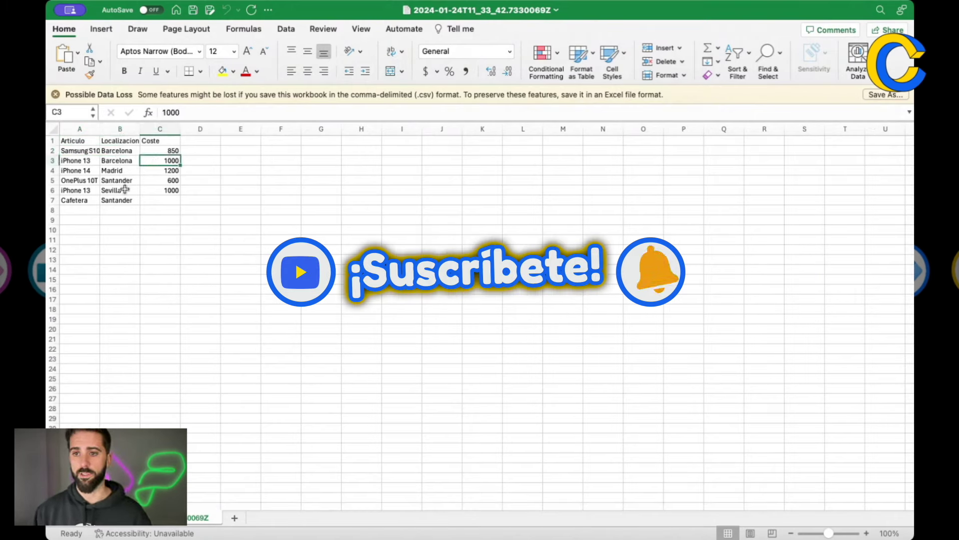
{"action": "left_click_drag", "start_coordinate": [77, 200], "coordinate": [144, 198]}
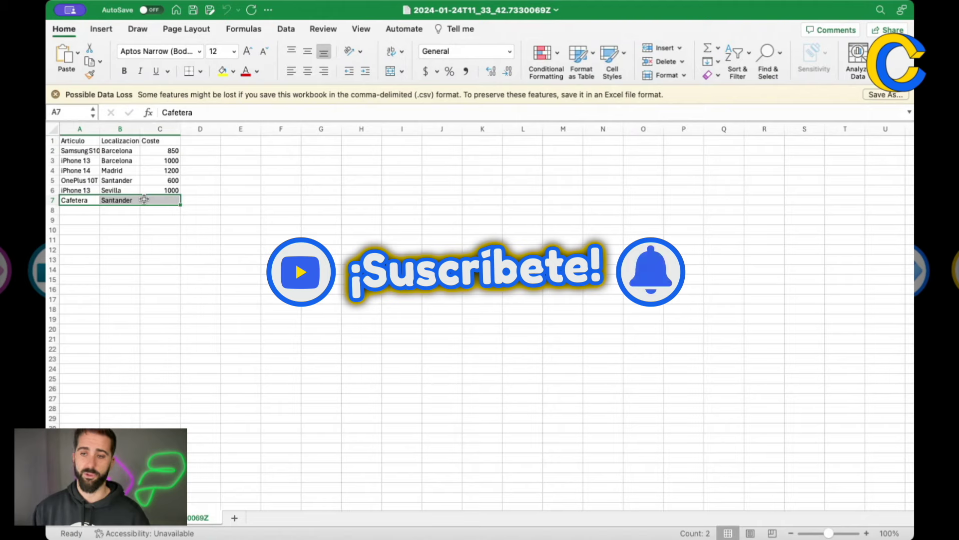
{"action": "left_click", "coordinate": [144, 199]}
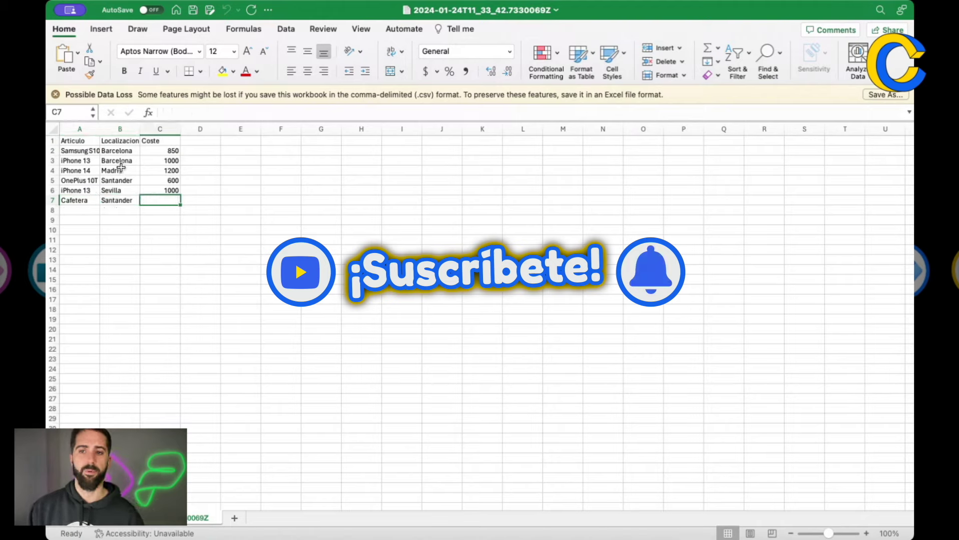